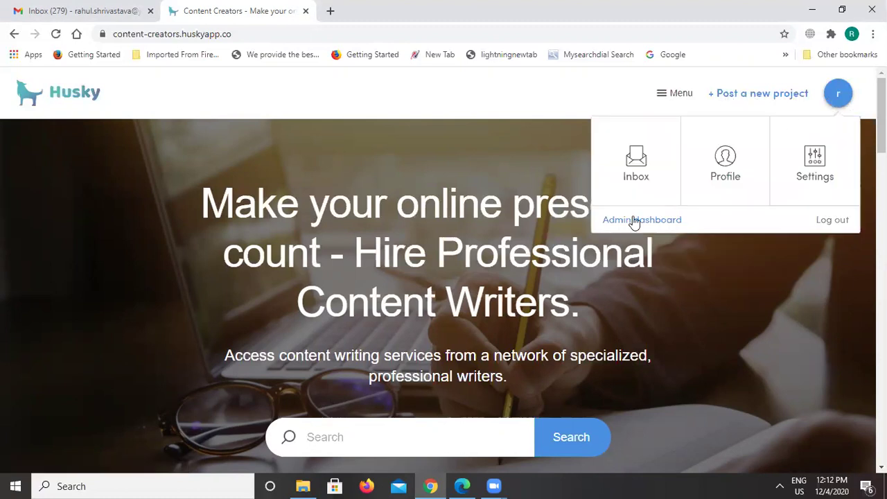
# Step: Open the admin dashboard and scroll to the setup checklist showing 87% platform progress
pyautogui.click(633, 221)
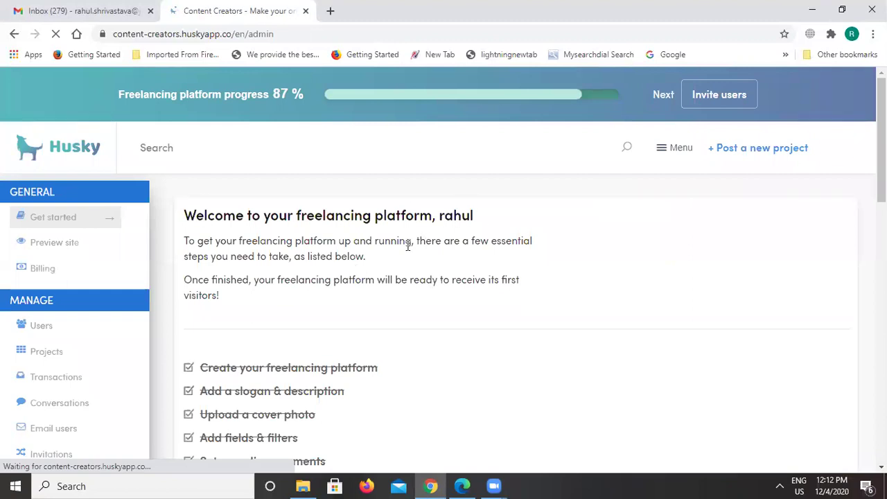
pyautogui.scroll(-1, 591, 291)
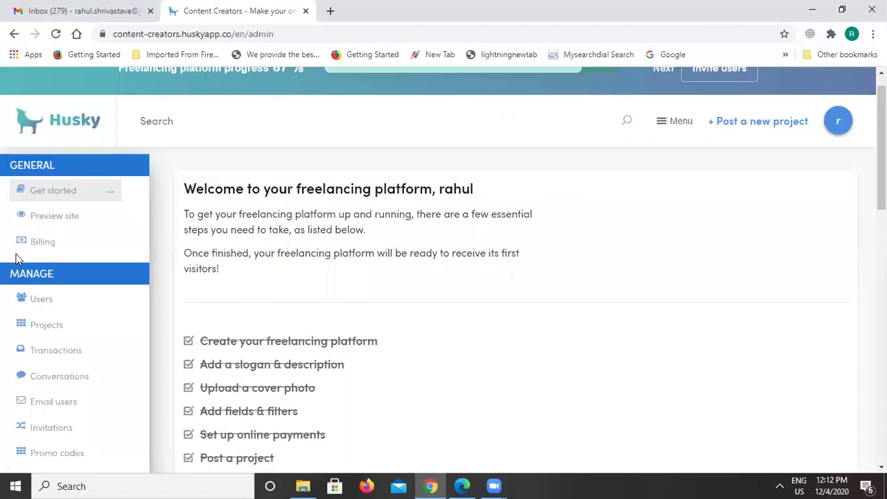
# Step: Preview the public Content Creators site in a new tab, browse its sections, then return to admin
pyautogui.click(72, 222)
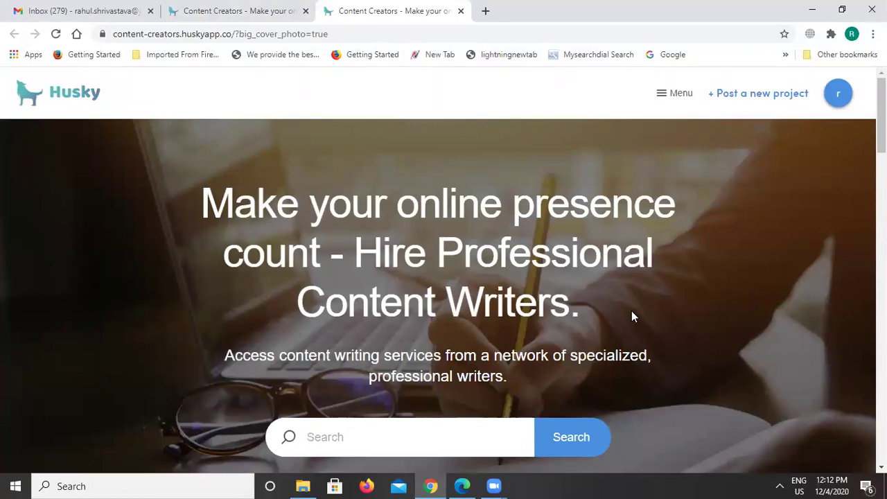
pyautogui.scroll(-1, 631, 311)
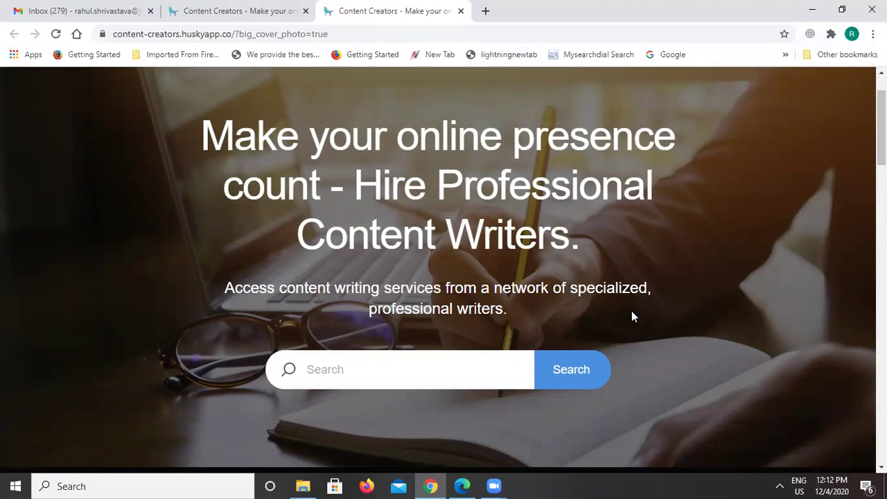
pyautogui.scroll(-8, 631, 316)
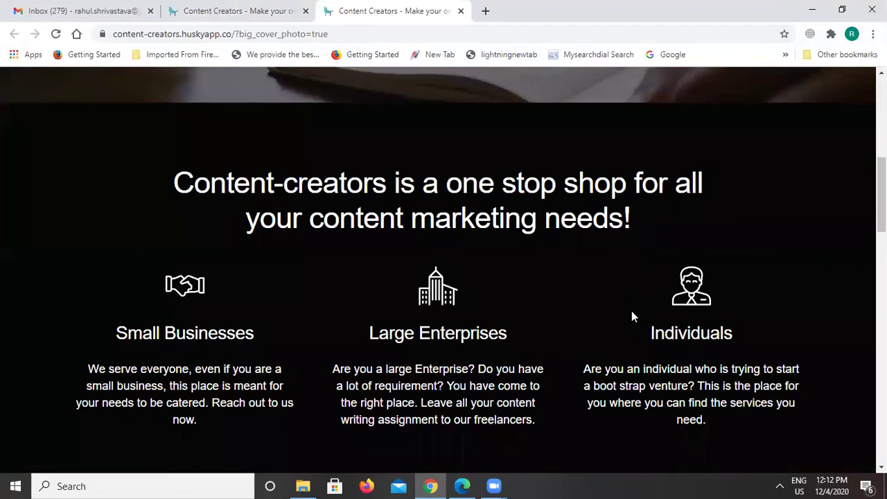
pyautogui.scroll(-5, 631, 317)
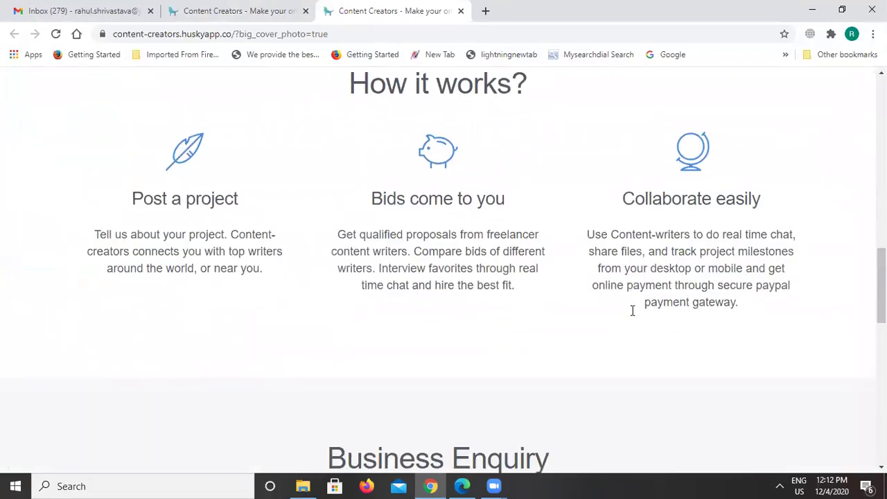
pyautogui.scroll(-10, 631, 316)
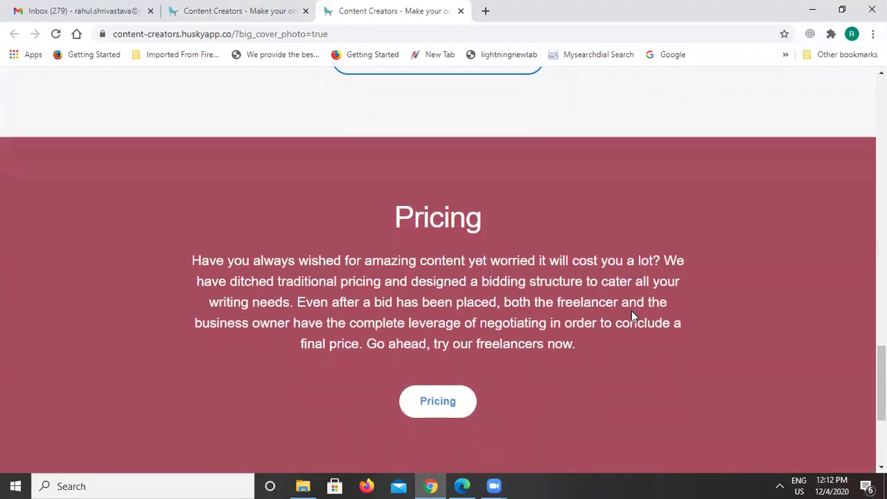
pyautogui.scroll(20, 631, 315)
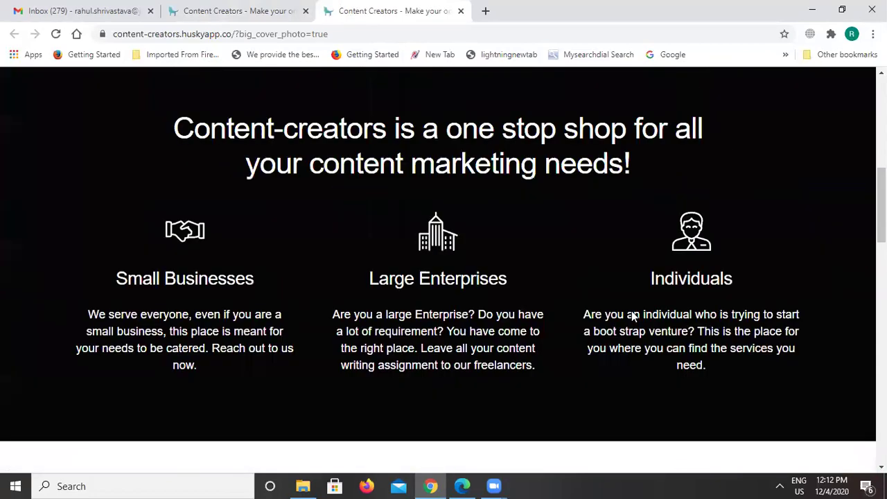
pyautogui.hotkey('ctrl', 'shift', 'Tab')
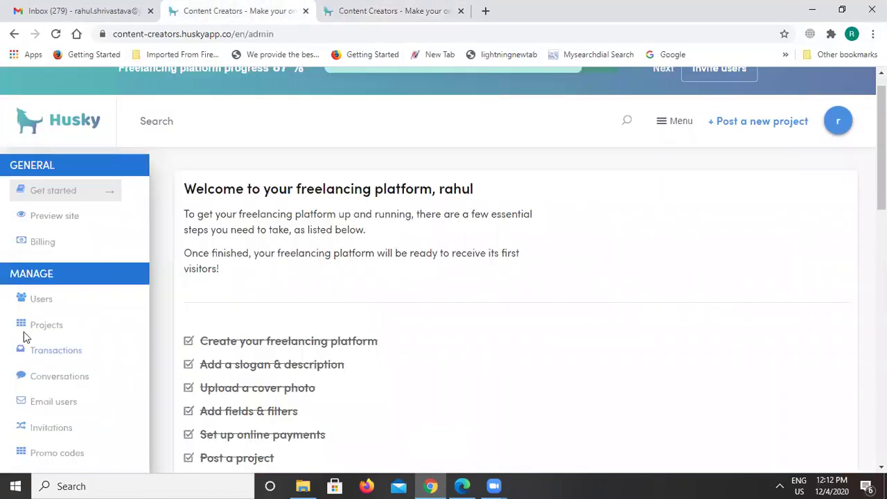
# Step: View Billing Information: a Trial plan expiring Dec 23, 2020 with 0 credits
pyautogui.click(50, 248)
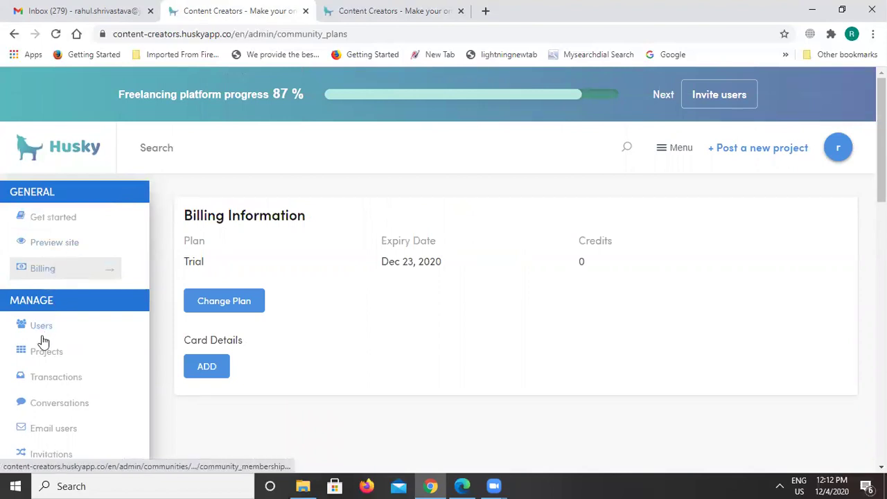
pyautogui.scroll(-2, 58, 334)
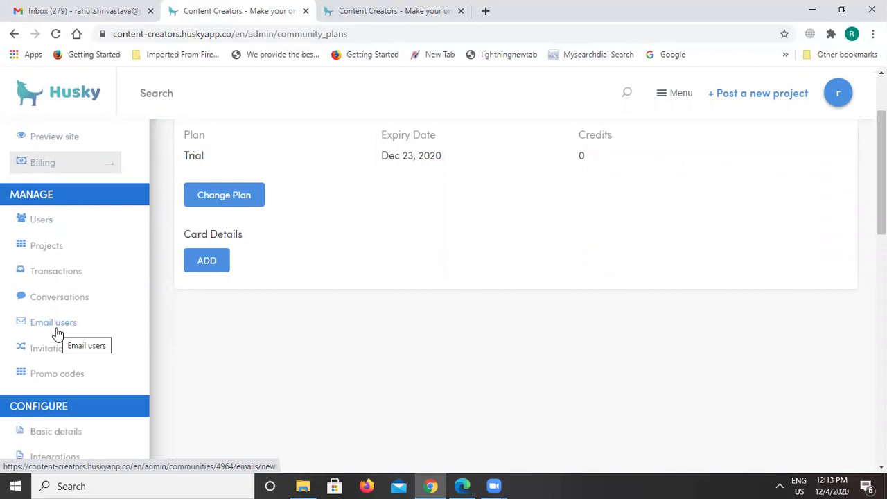
# Step: Browse the Users table of 13 accepted users with join dates and posting, bidding, admin, ban settings
pyautogui.click(43, 225)
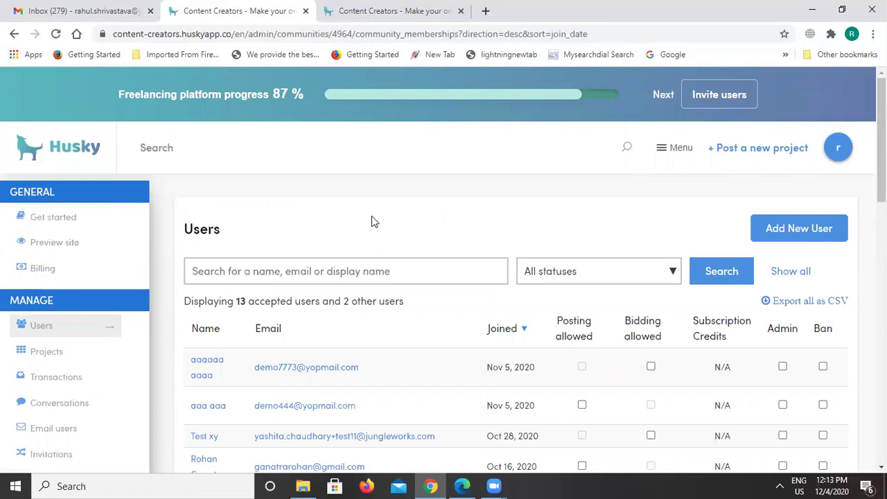
pyautogui.scroll(-1, 371, 222)
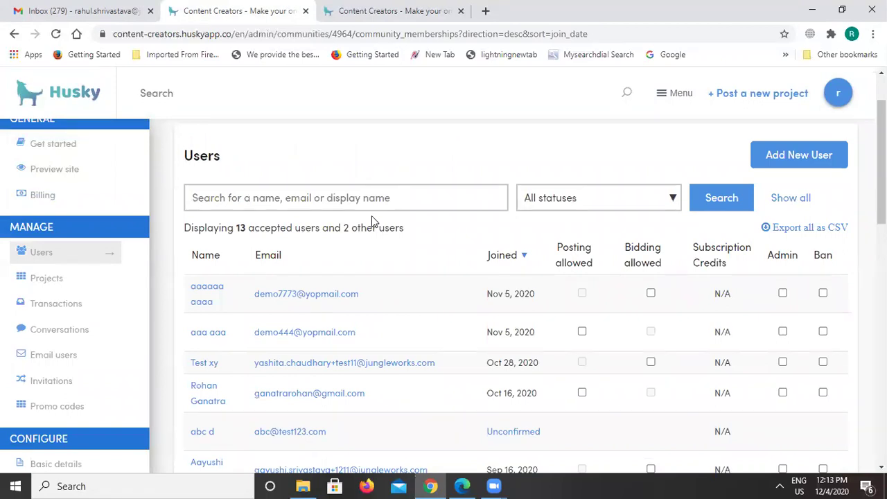
pyautogui.scroll(-2, 372, 220)
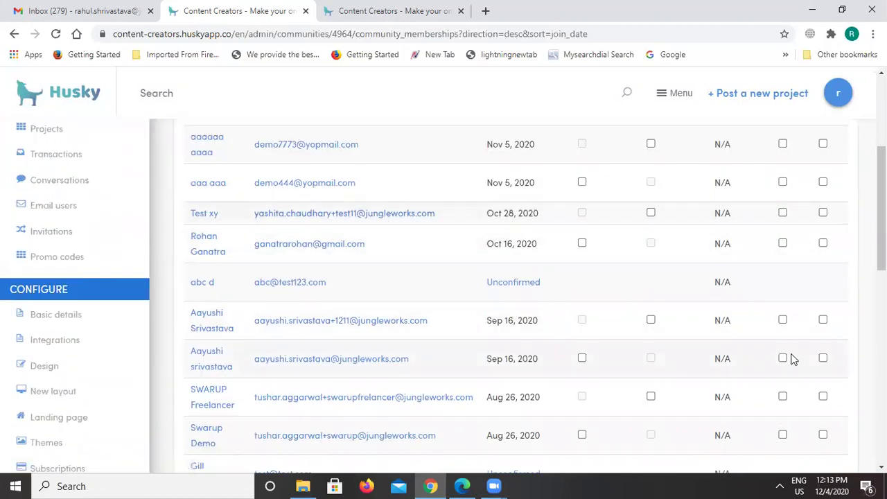
pyautogui.scroll(2, 682, 191)
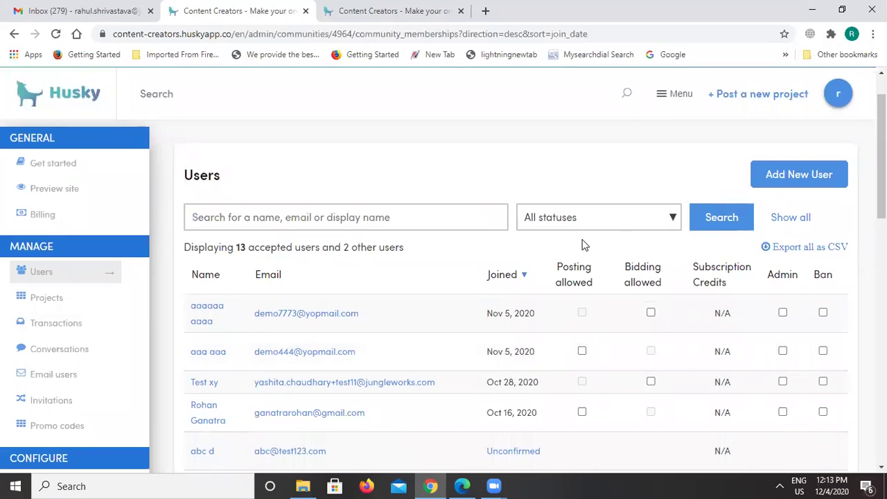
pyautogui.scroll(-3, 582, 245)
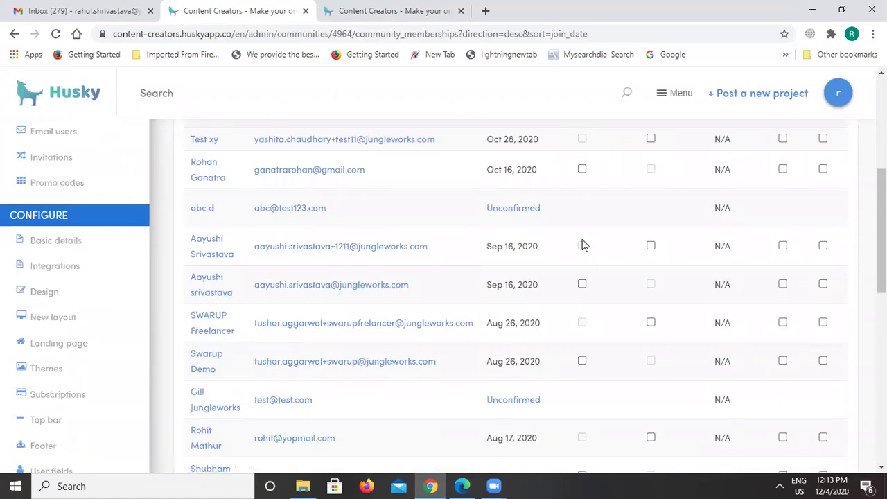
pyautogui.scroll(-1, 582, 244)
pyautogui.scroll(2, 582, 245)
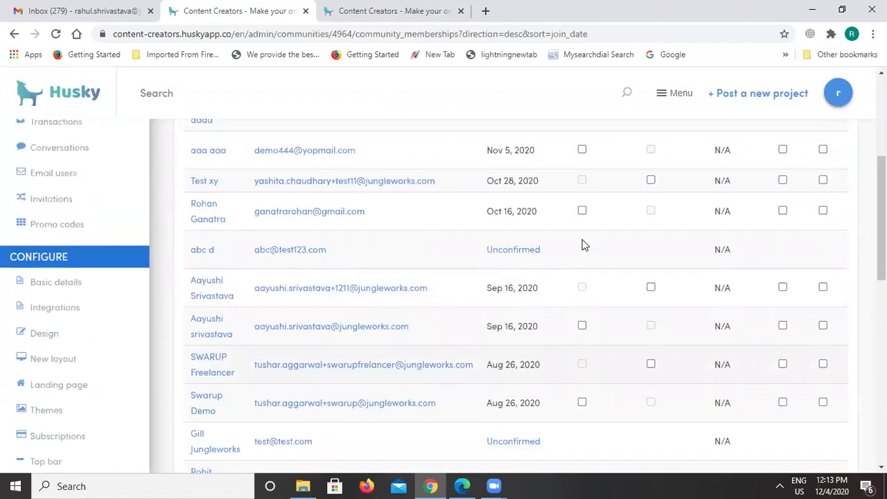
pyautogui.scroll(2, 582, 245)
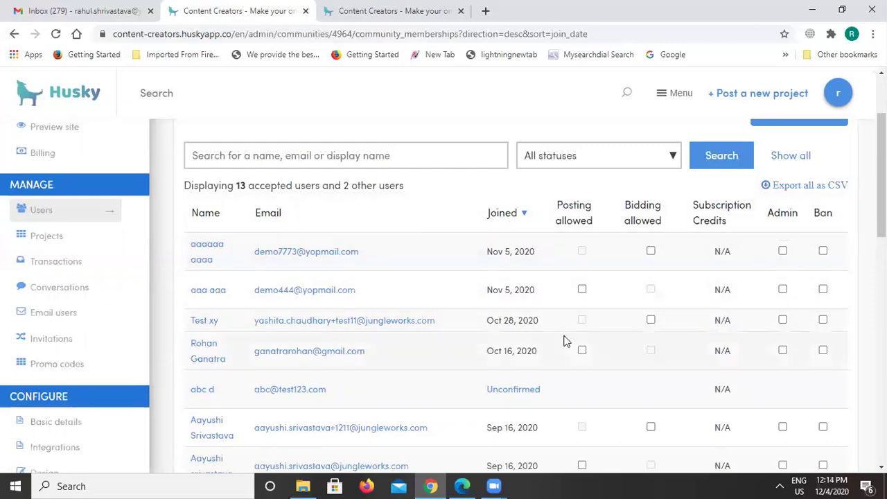
pyautogui.scroll(2, 563, 340)
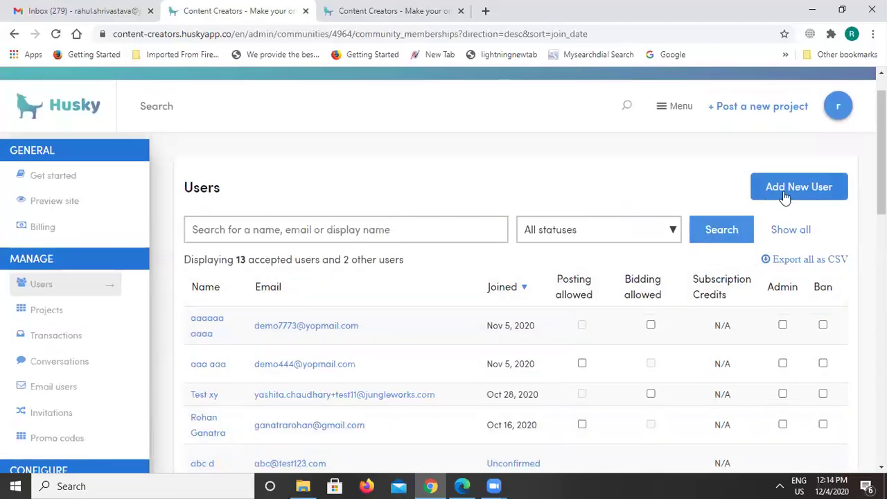
pyautogui.click(772, 188)
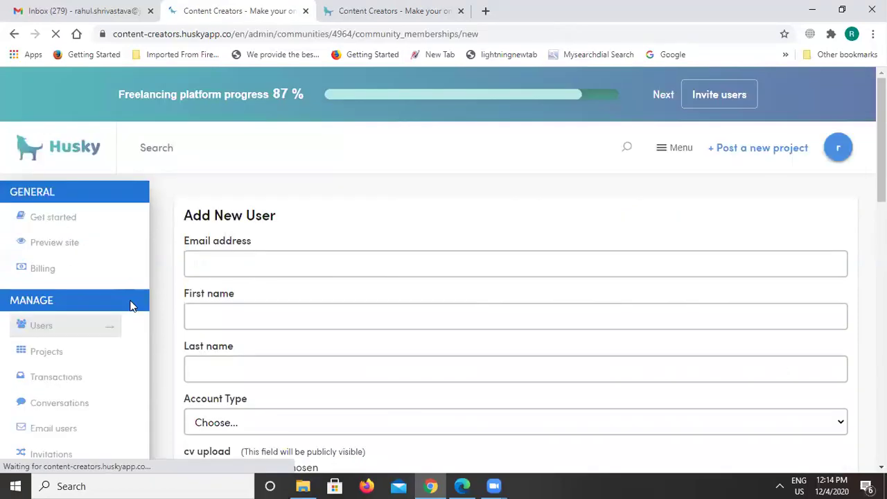
pyautogui.scroll(-1, 404, 274)
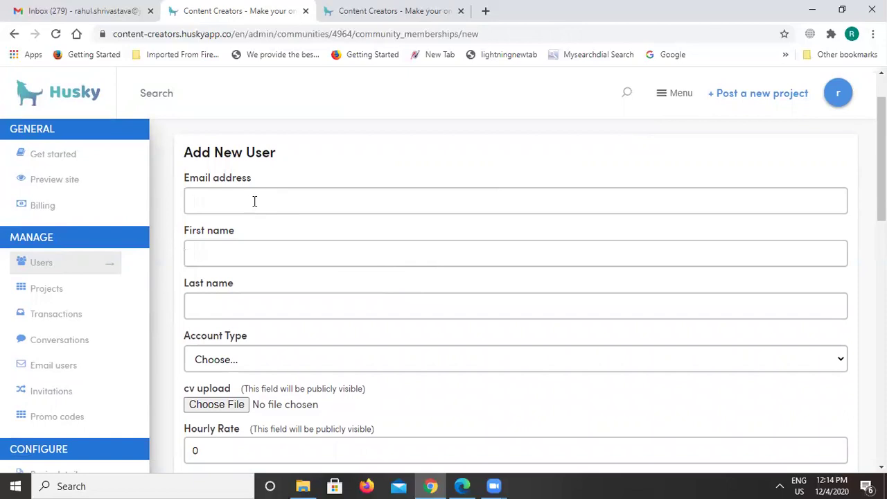
pyautogui.click(271, 362)
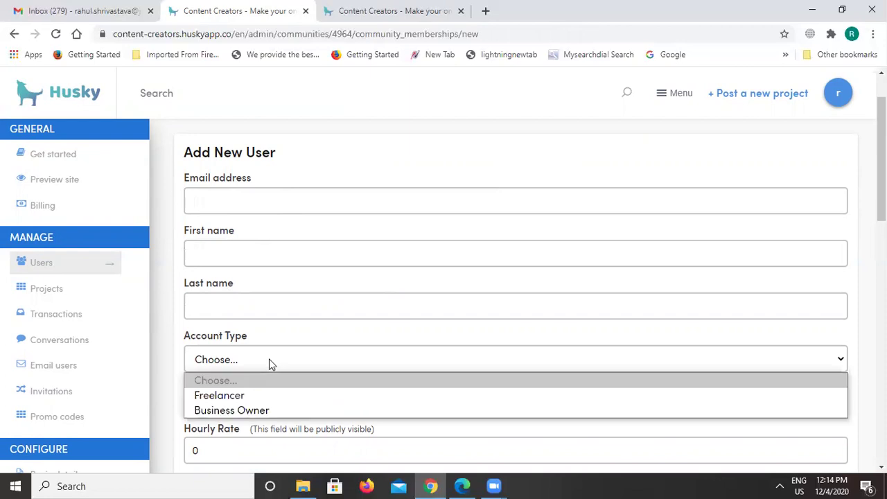
pyautogui.click(412, 447)
pyautogui.scroll(-2, 411, 447)
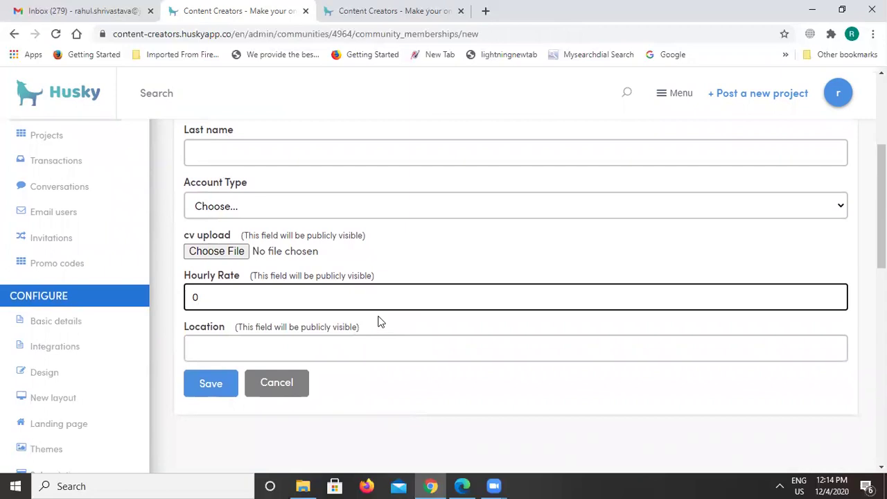
pyautogui.click(344, 354)
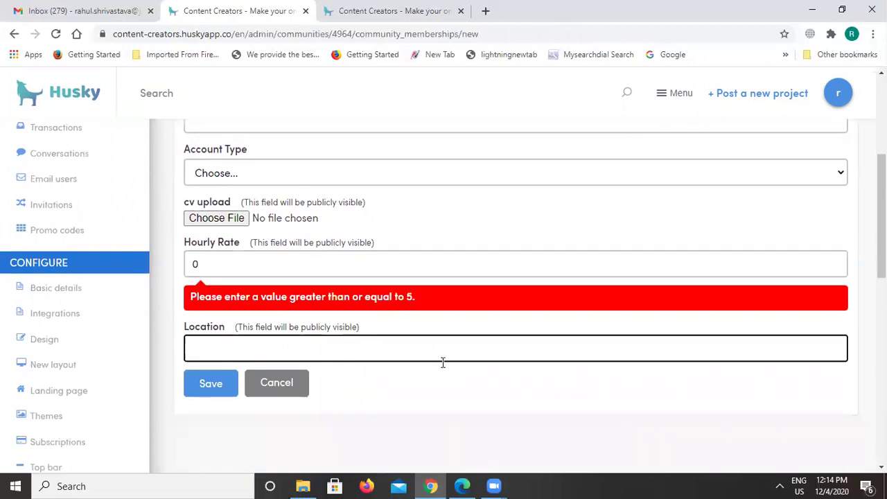
pyautogui.click(454, 417)
pyautogui.scroll(1, 463, 238)
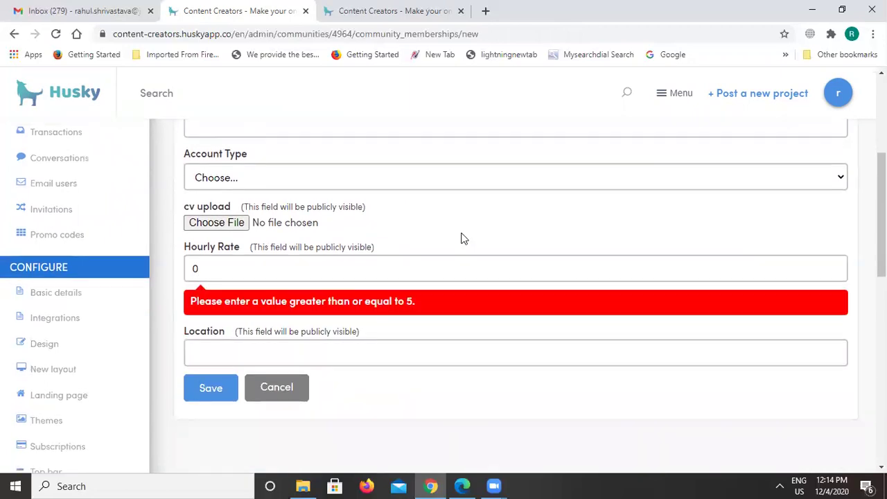
pyautogui.scroll(3, 463, 239)
pyautogui.click(11, 37)
pyautogui.scroll(-2, 431, 253)
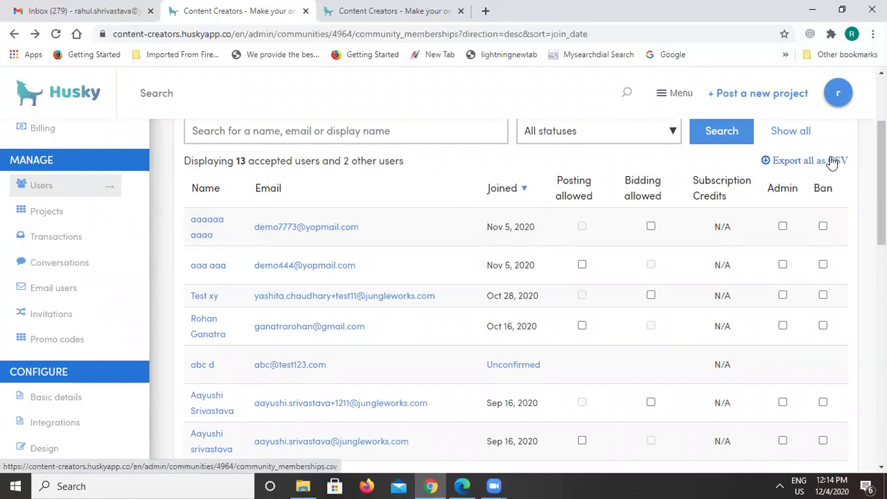
pyautogui.scroll(1, 682, 196)
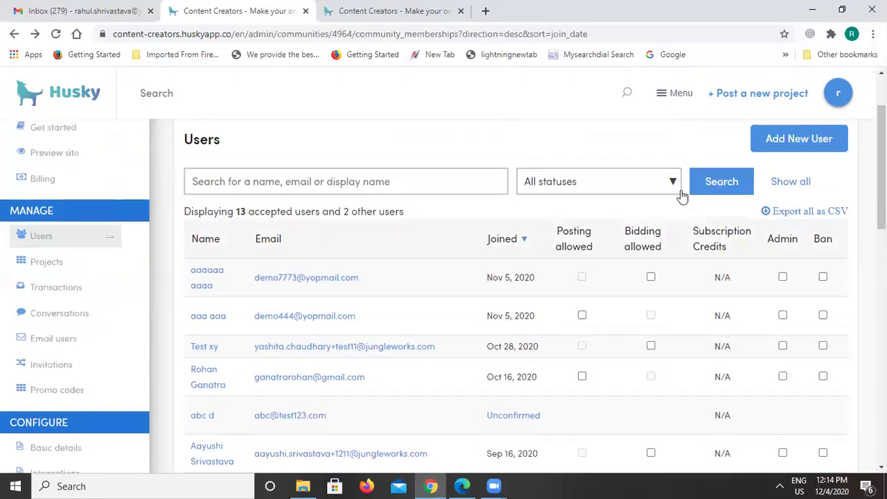
pyautogui.click(570, 175)
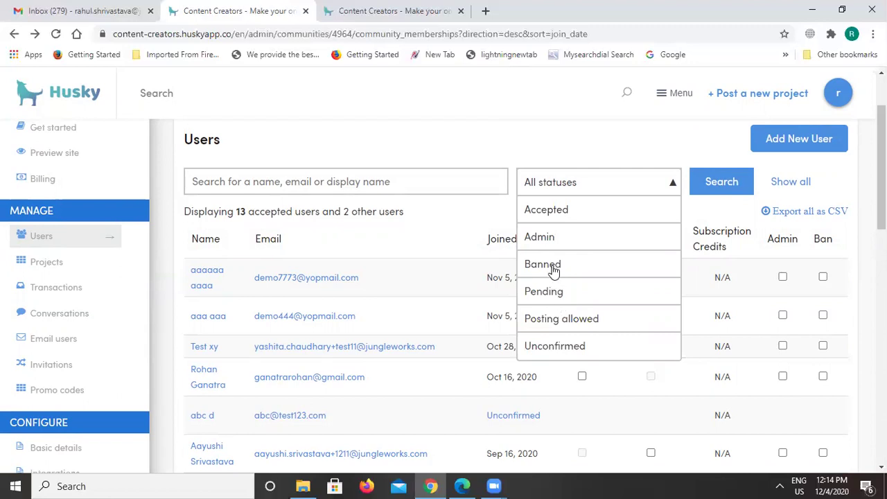
pyautogui.click(407, 132)
pyautogui.scroll(-1, 407, 131)
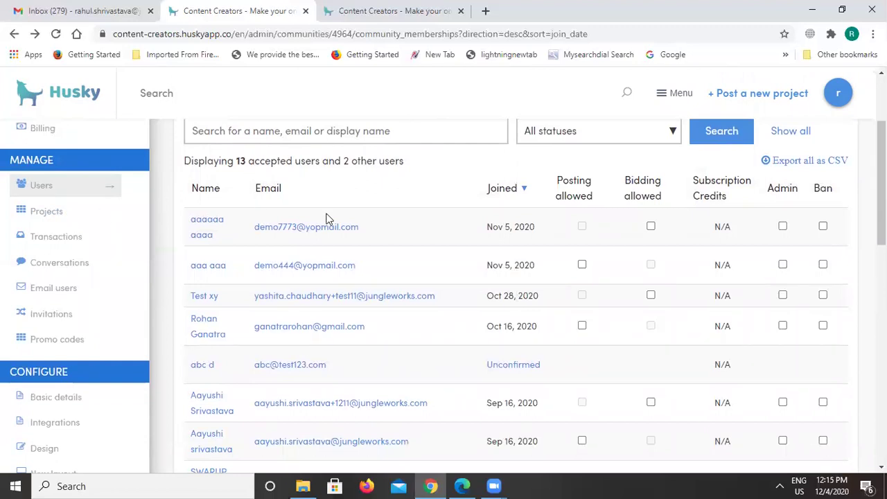
pyautogui.scroll(1, 329, 219)
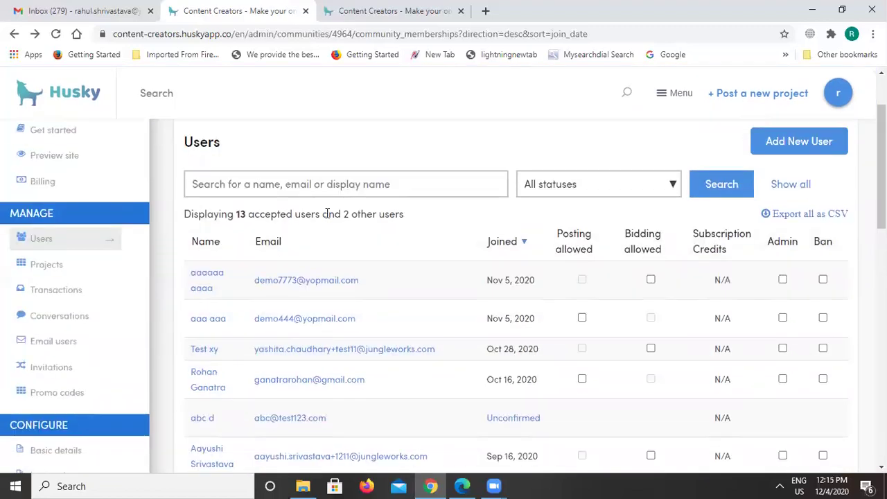
# Step: Browse all 14 projects, then view the first project's bids: one ₹600.00 bid approved at ₹500.00
pyautogui.click(52, 265)
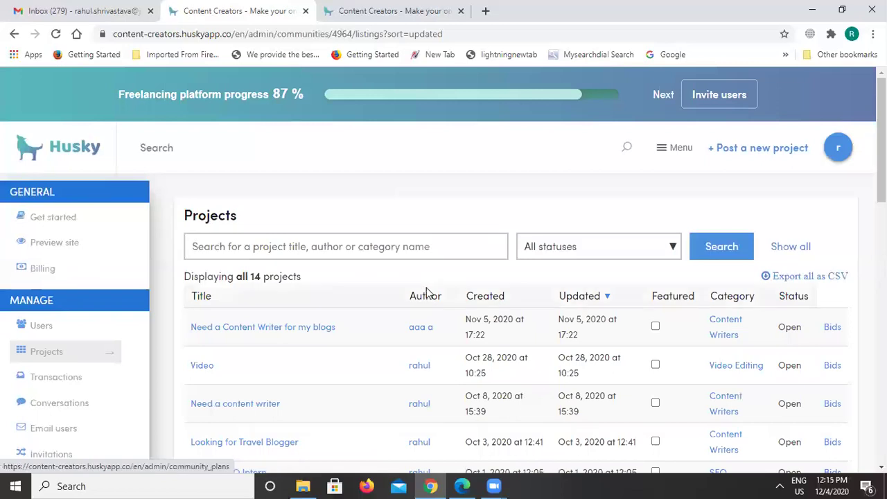
pyautogui.scroll(-1, 426, 293)
pyautogui.scroll(-3, 426, 293)
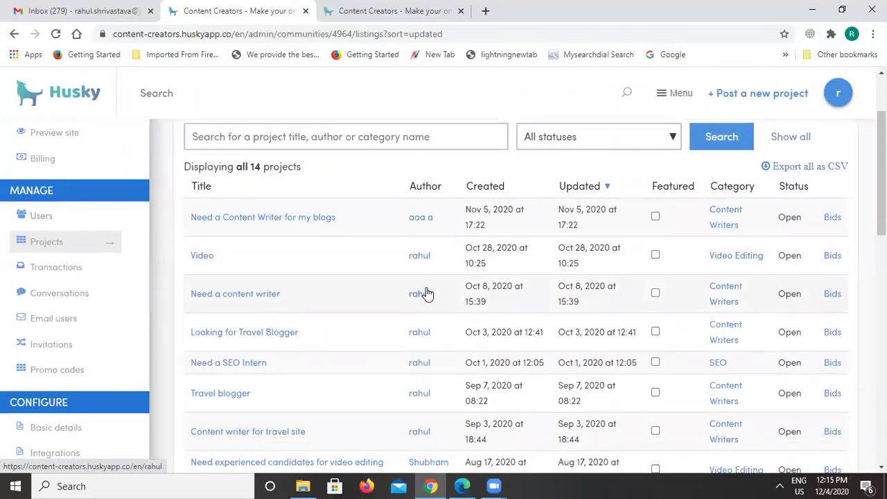
pyautogui.scroll(-1, 426, 294)
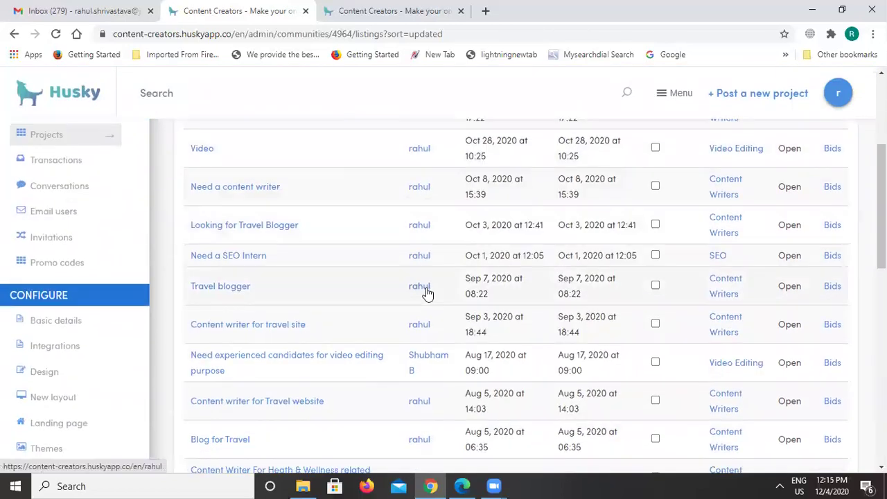
pyautogui.scroll(-1, 426, 293)
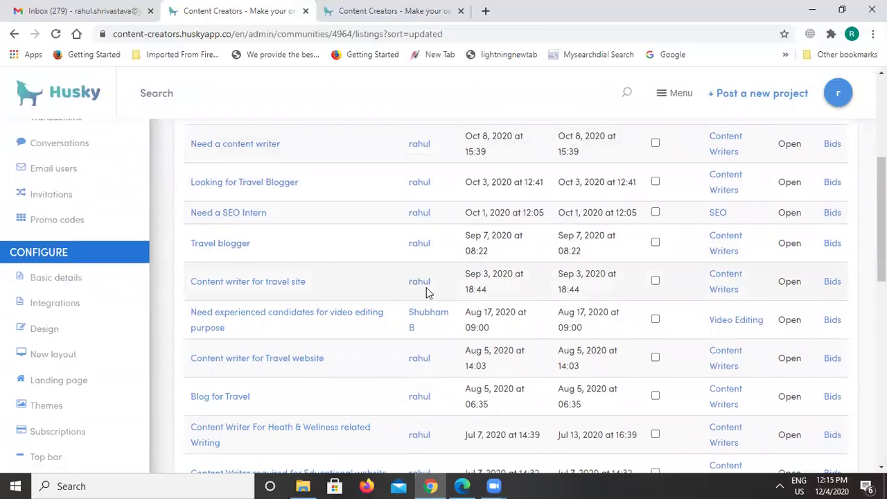
pyautogui.scroll(-2, 426, 293)
pyautogui.scroll(-3, 426, 293)
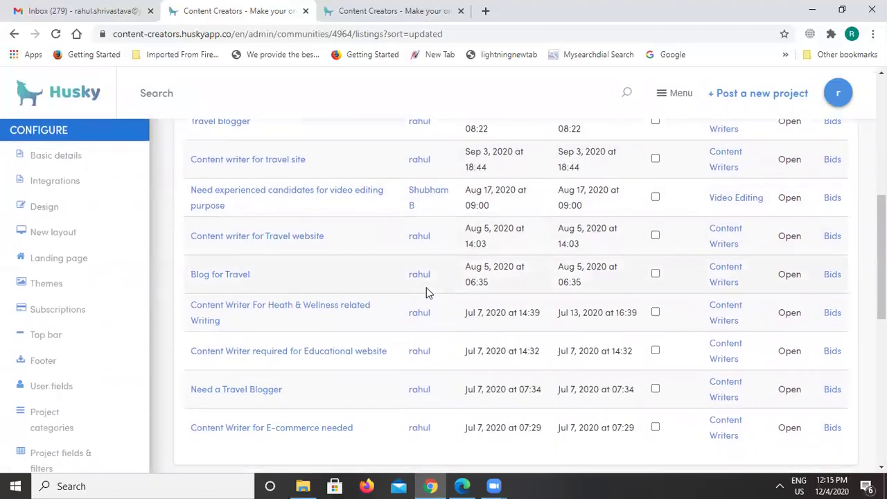
pyautogui.scroll(12, 426, 293)
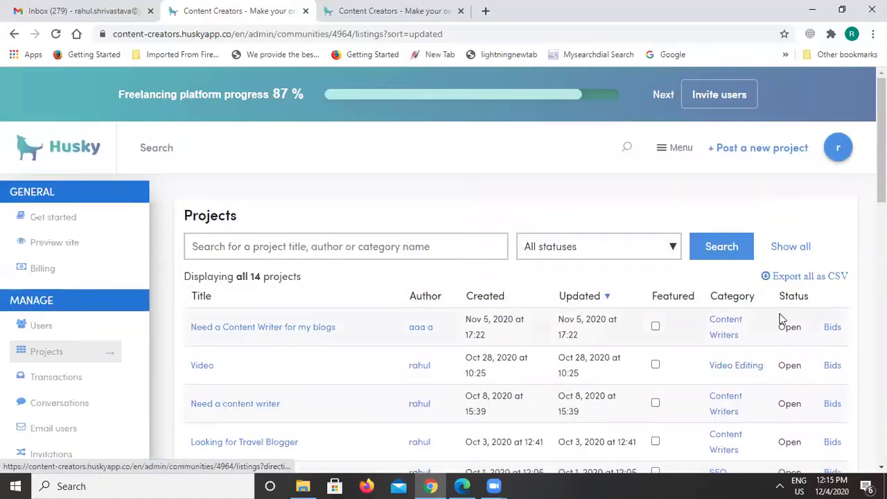
pyautogui.click(836, 337)
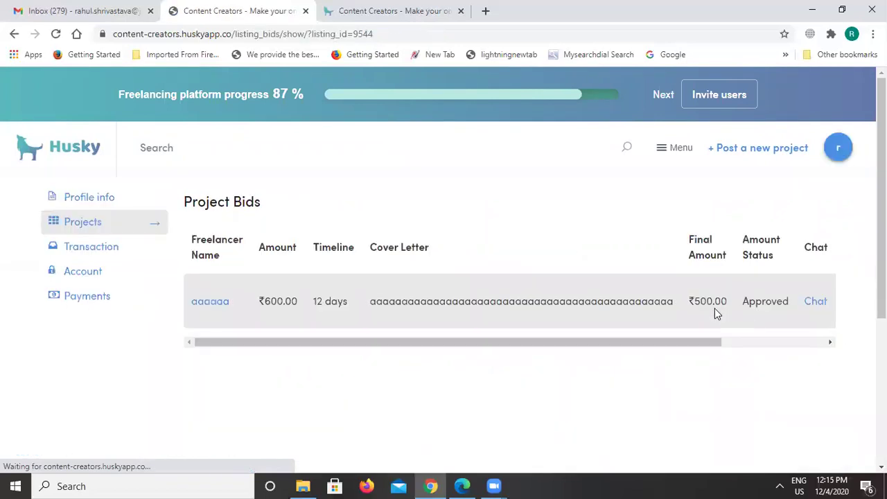
pyautogui.click(14, 34)
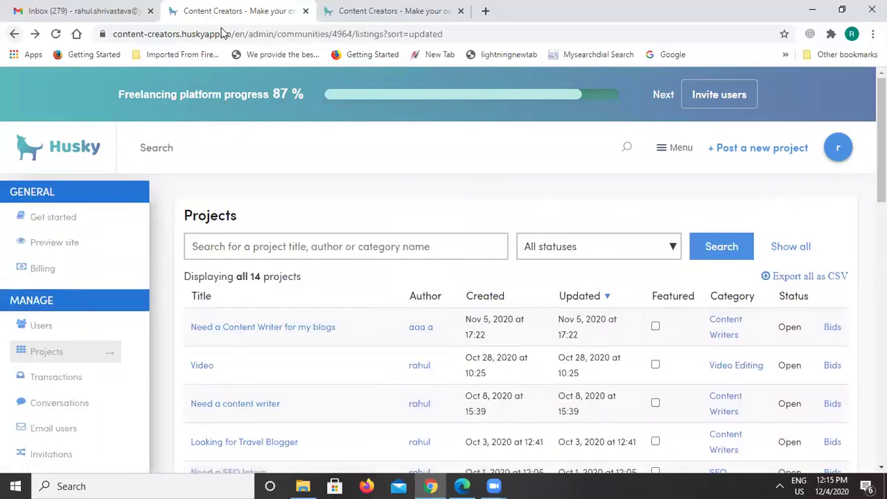
pyautogui.scroll(-1, 494, 175)
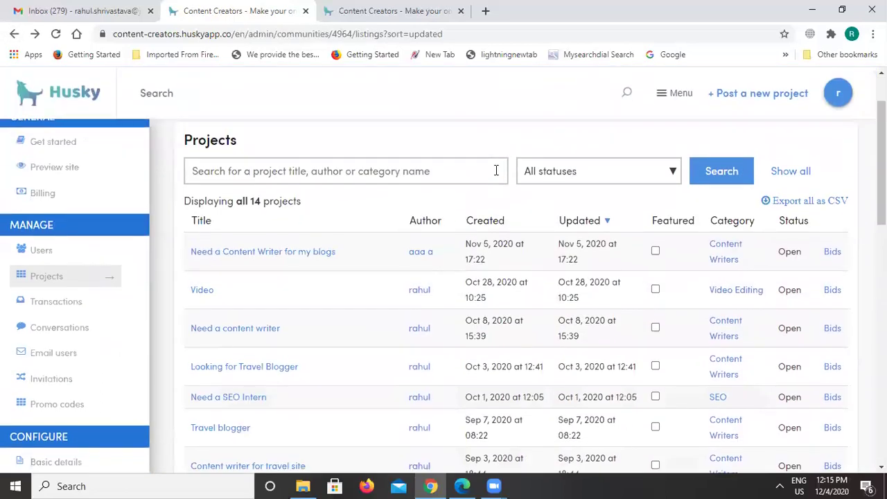
pyautogui.scroll(-1, 495, 174)
pyautogui.scroll(-1, 495, 174)
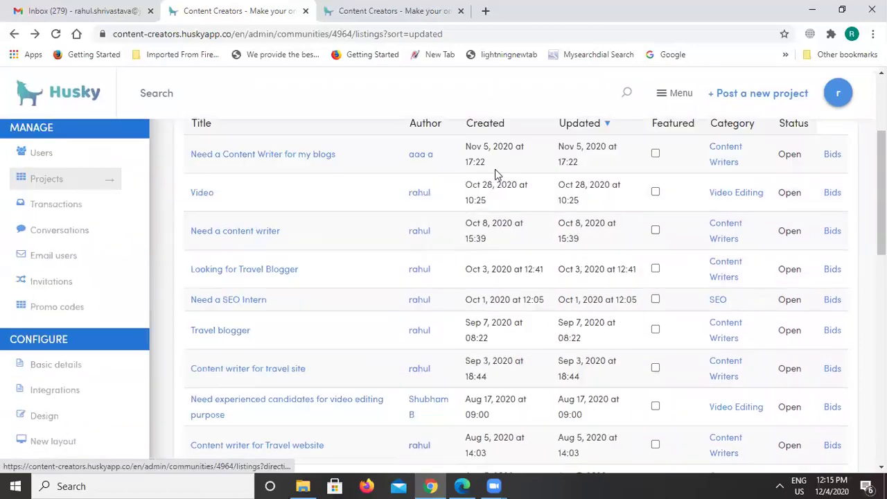
pyautogui.scroll(-1, 494, 174)
pyautogui.scroll(2, 495, 174)
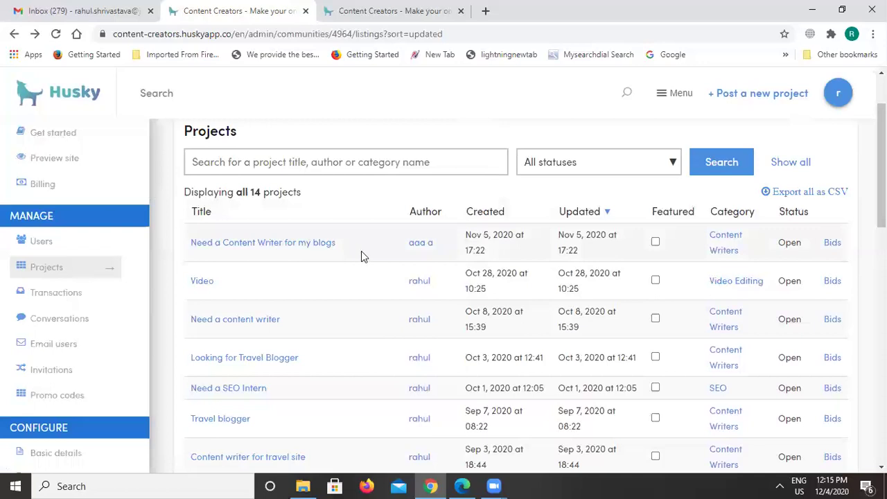
pyautogui.click(599, 169)
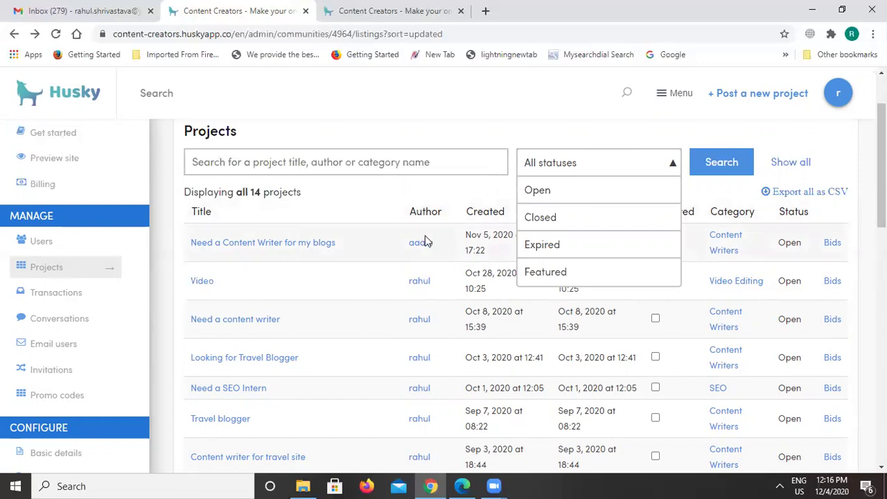
pyautogui.click(346, 255)
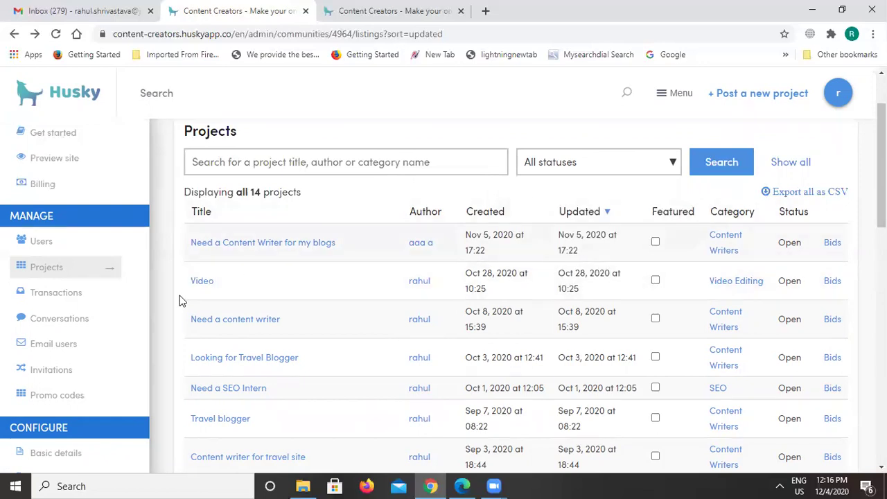
pyautogui.scroll(-1, 115, 306)
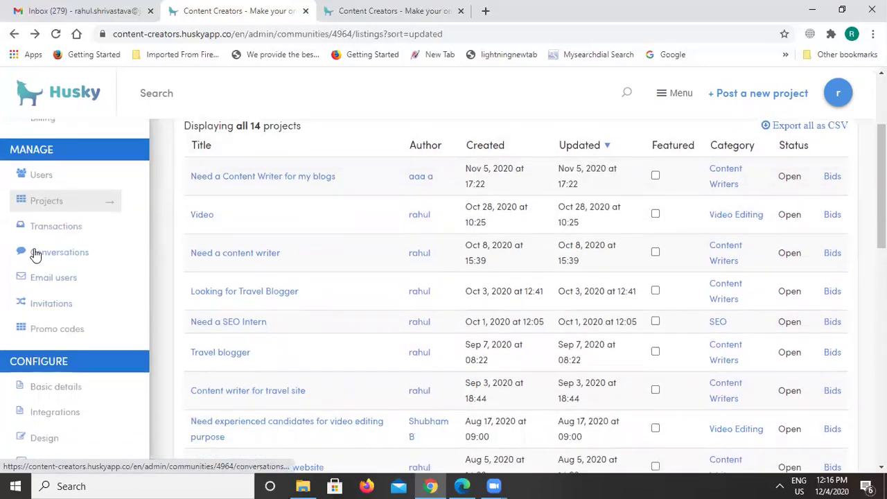
# Step: Check the Transactions page, which shows no transactions under the All statuses filter
pyautogui.click(59, 227)
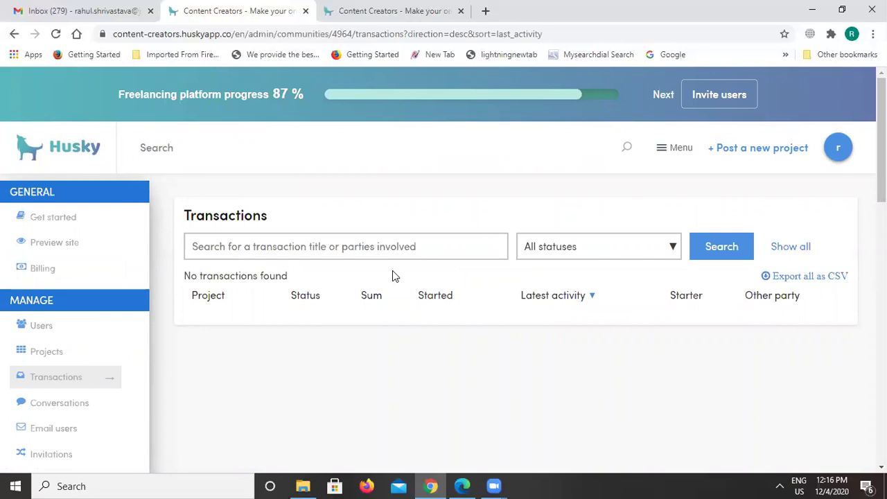
pyautogui.scroll(-1, 392, 276)
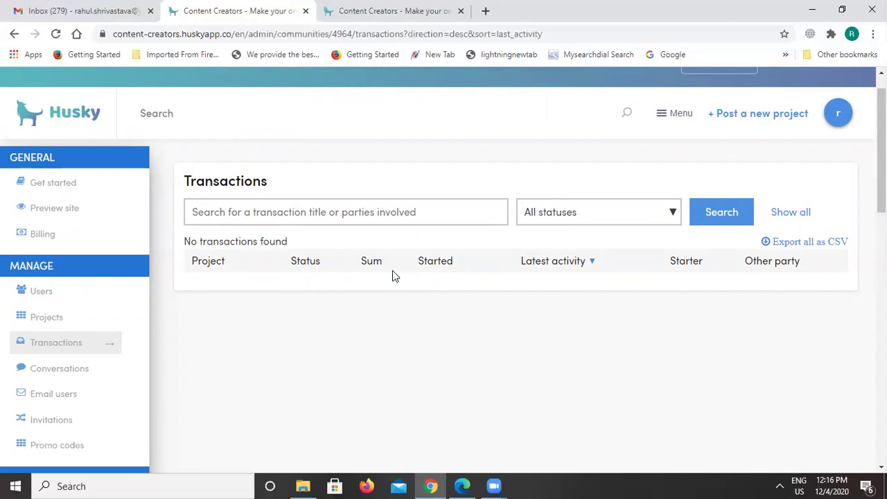
pyautogui.scroll(-1, 392, 271)
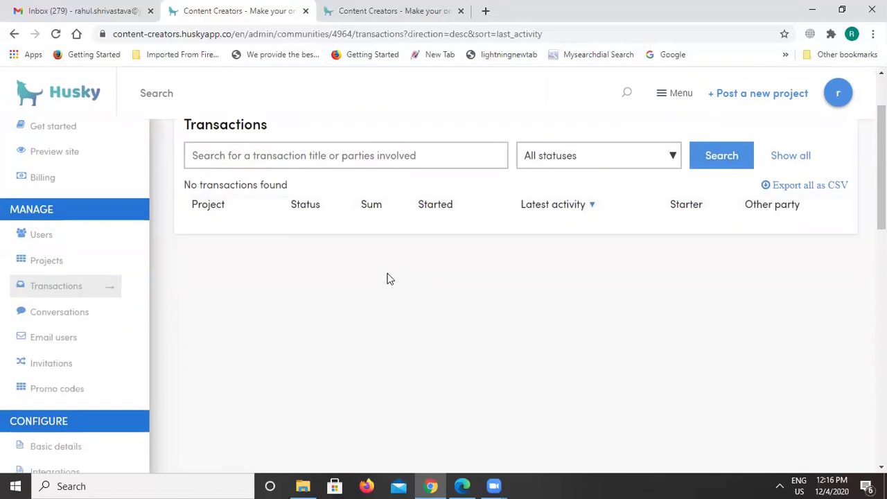
pyautogui.scroll(-1, 388, 277)
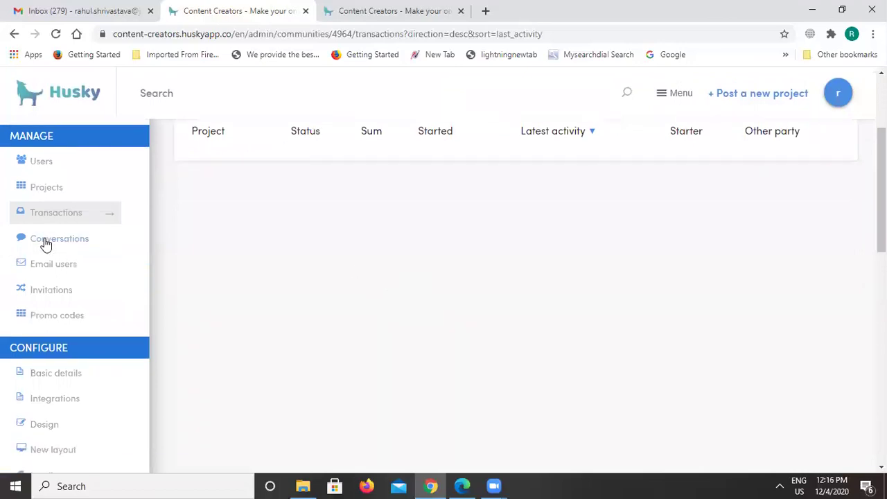
# Step: Check the Conversations page, which reports no conversations found
pyautogui.click(46, 241)
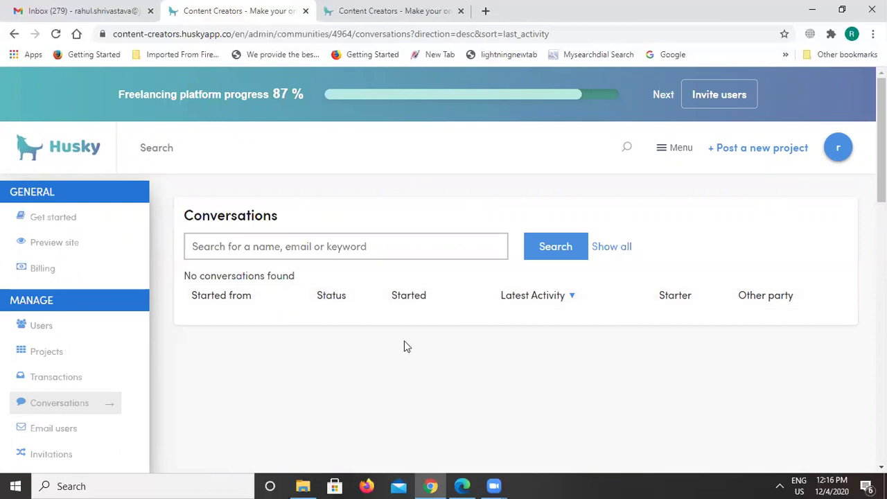
pyautogui.scroll(-1, 404, 340)
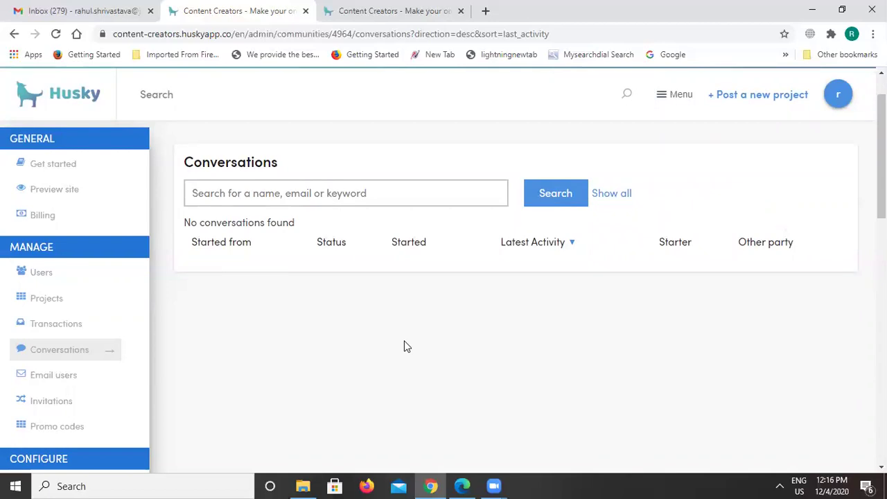
pyautogui.scroll(-1, 403, 340)
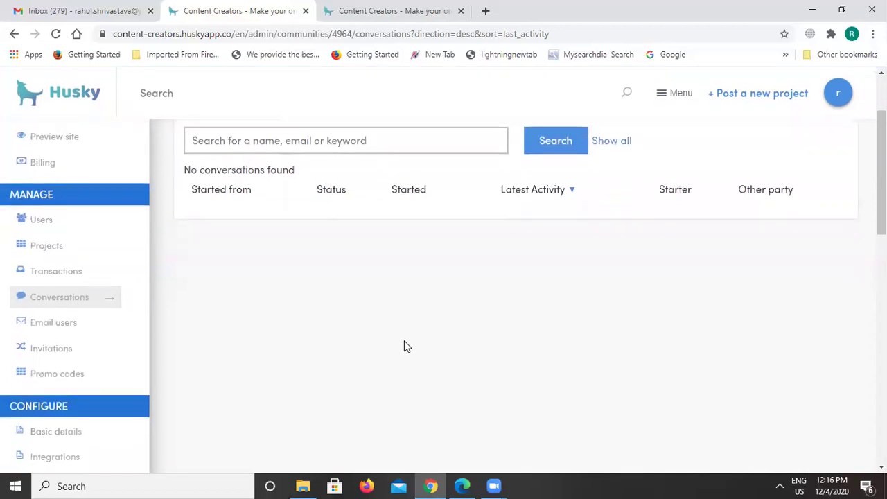
pyautogui.scroll(-2, 404, 344)
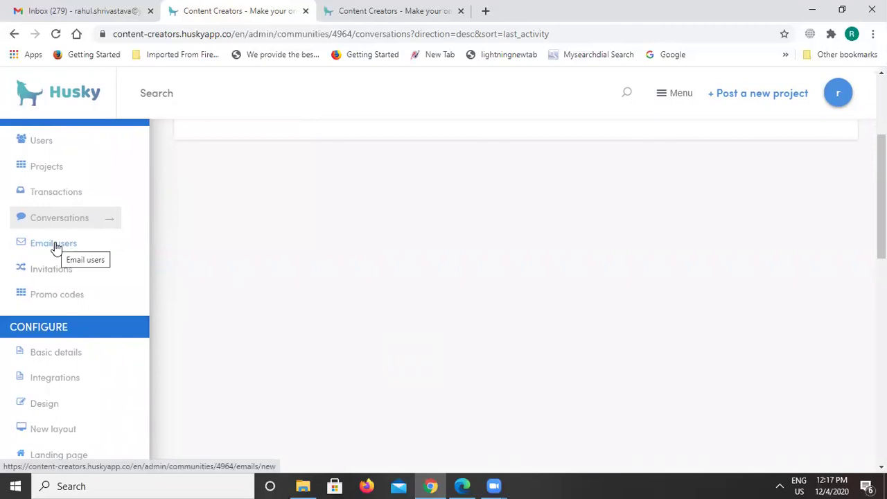
# Step: Open the Email users form and review the recipient groups, leaving it set to All users
pyautogui.click(55, 248)
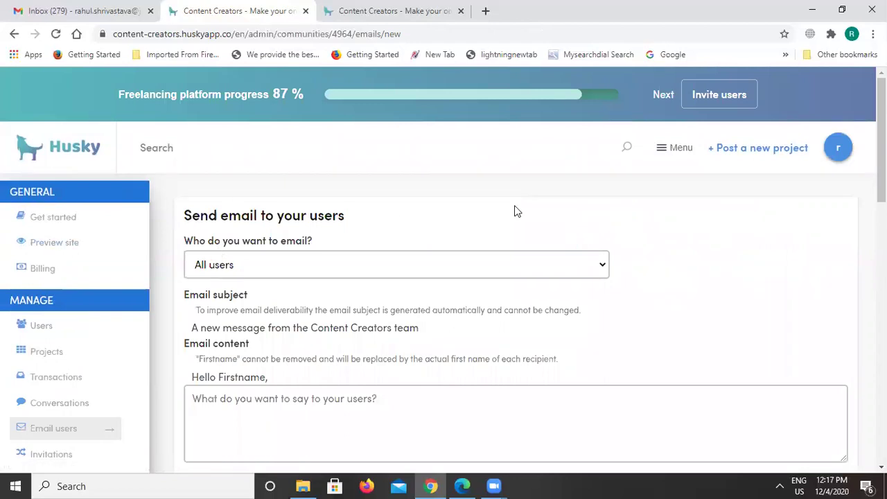
pyautogui.scroll(-1, 514, 206)
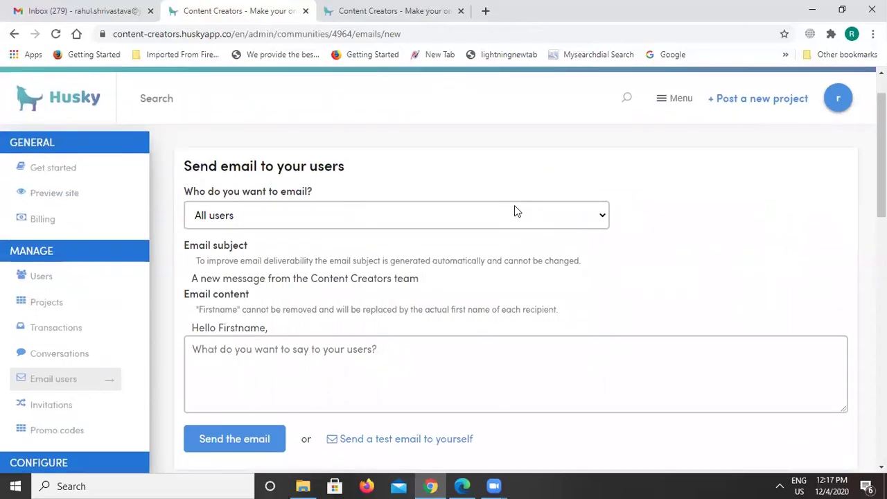
pyautogui.click(477, 219)
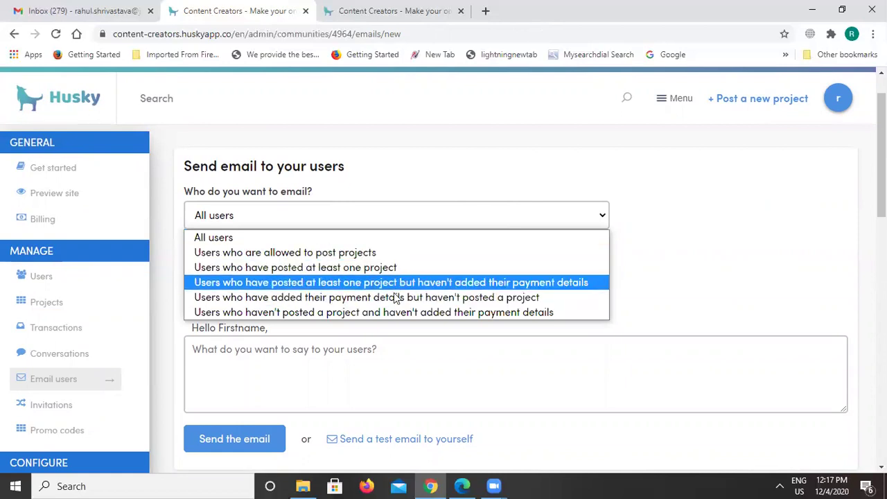
pyautogui.click(663, 285)
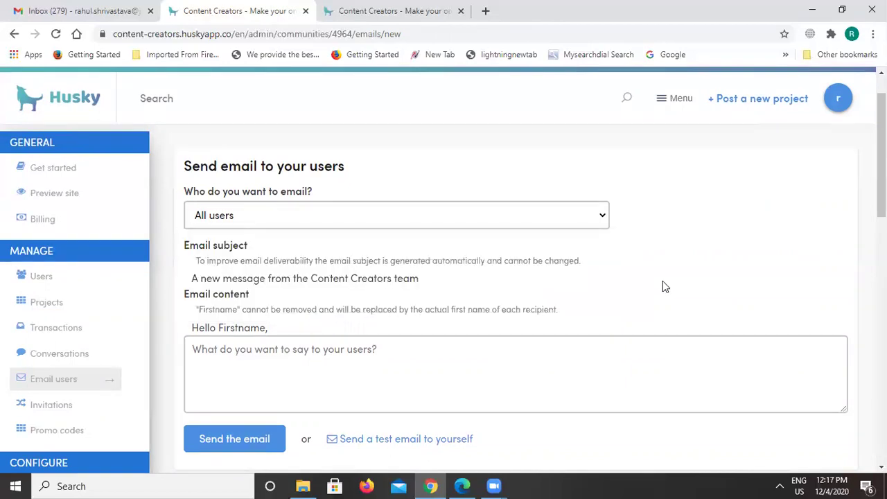
pyautogui.scroll(-1, 662, 285)
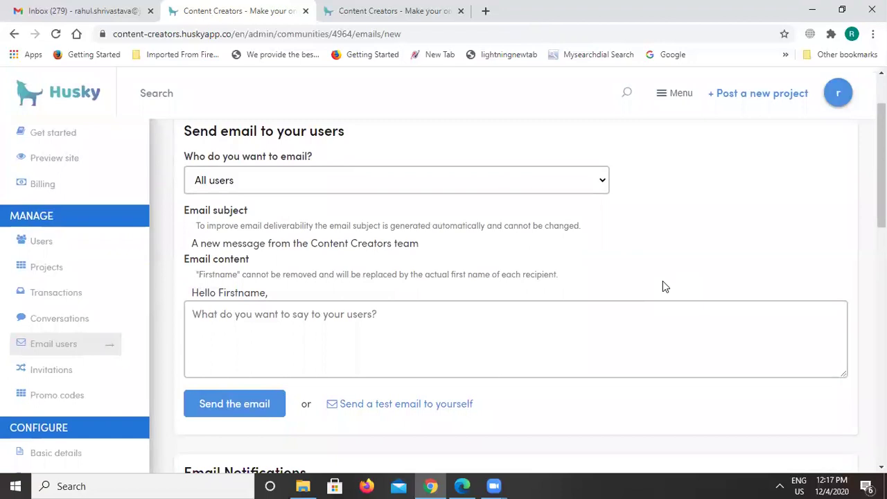
pyautogui.scroll(-3, 663, 285)
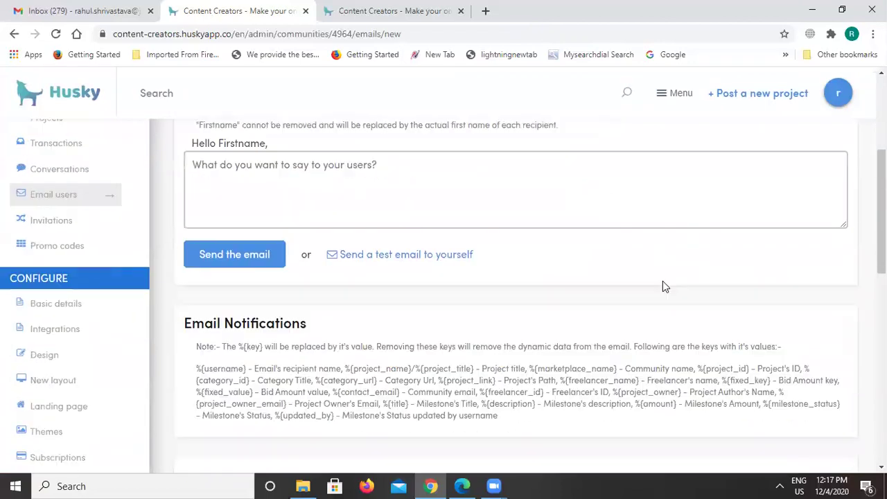
# Step: Open Invitations, review the invite-new-users form for emails and a personal message, then go back
pyautogui.click(51, 221)
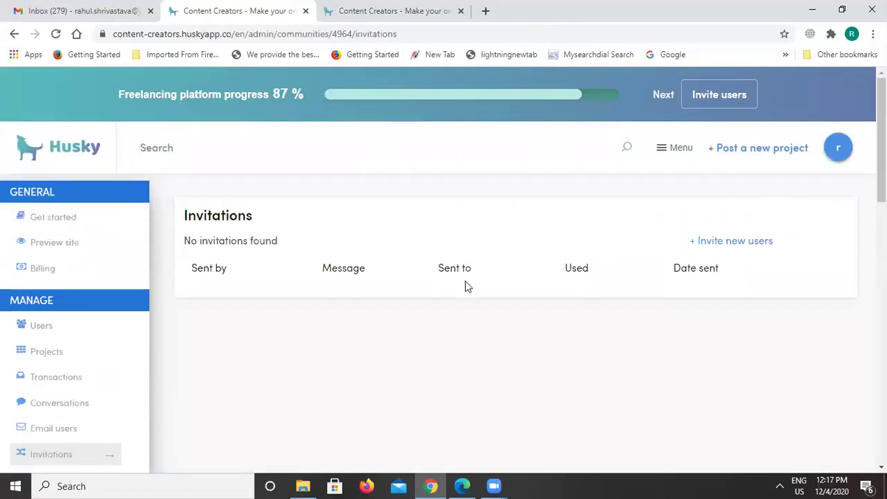
pyautogui.click(725, 241)
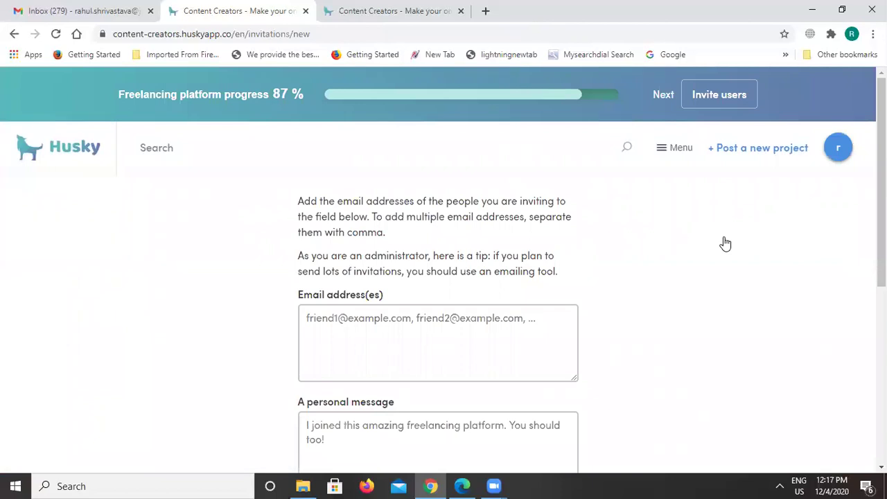
pyautogui.scroll(-1, 725, 243)
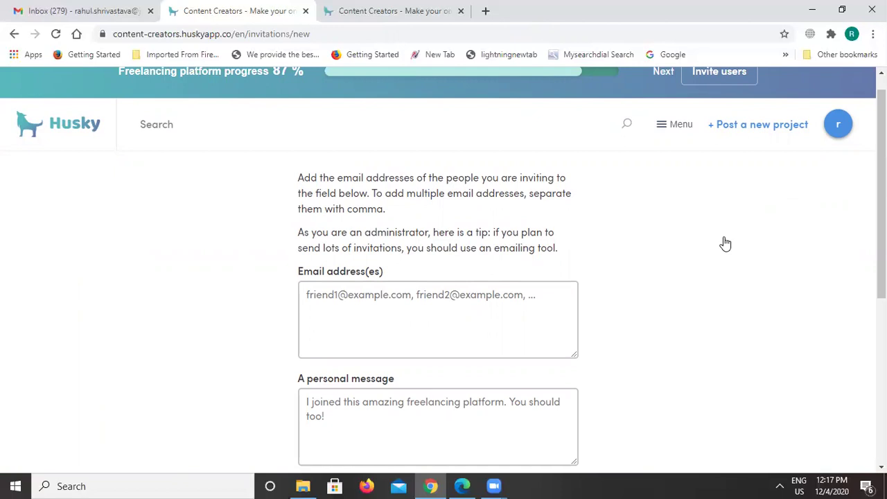
pyautogui.scroll(-1, 723, 237)
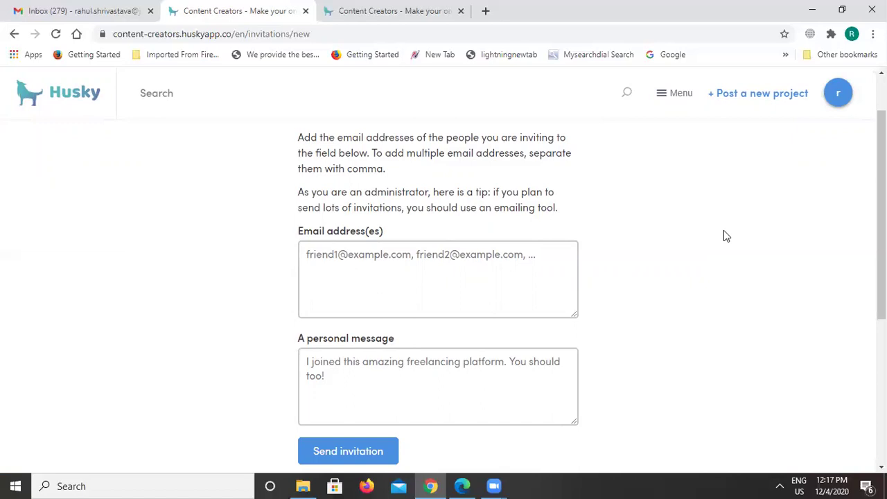
pyautogui.scroll(-2, 723, 236)
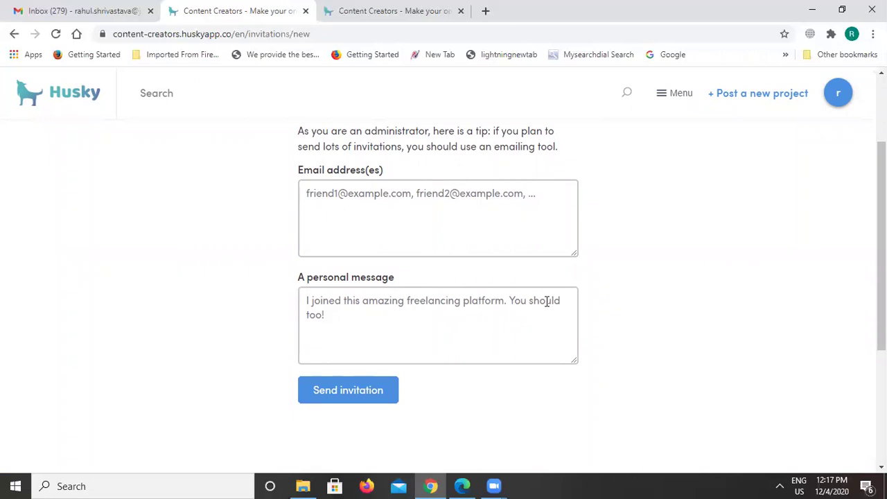
pyautogui.scroll(3, 505, 332)
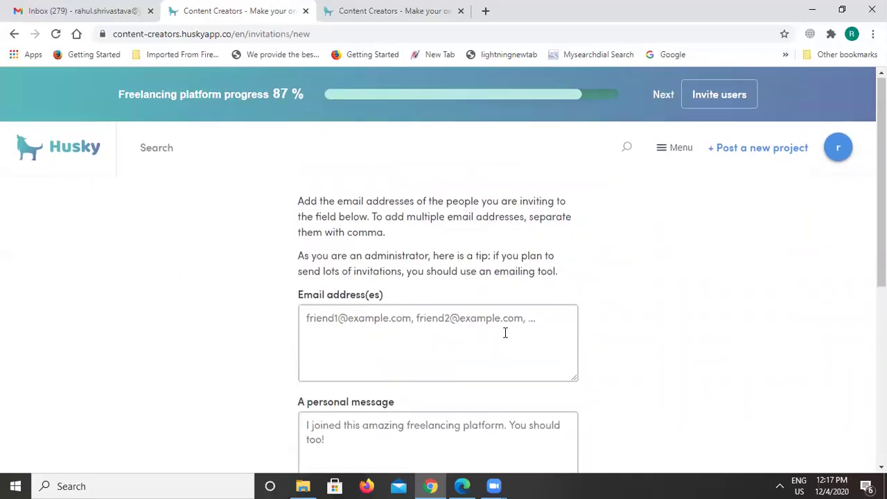
pyautogui.click(14, 34)
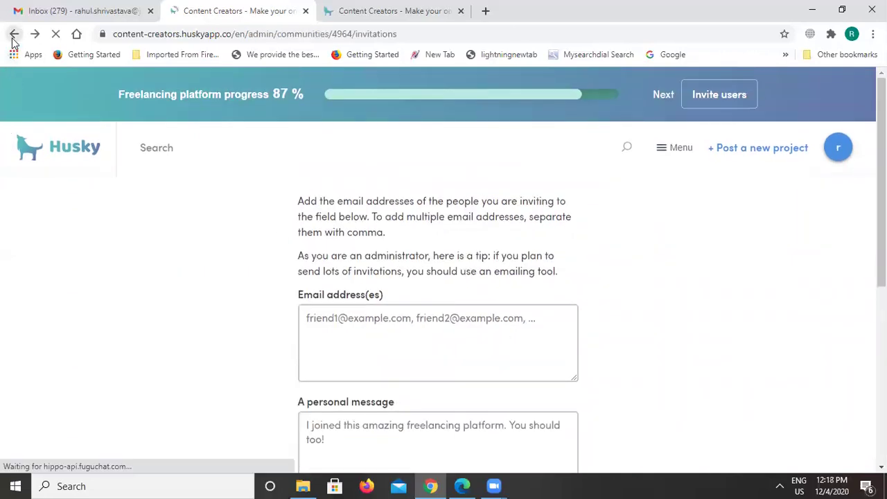
pyautogui.scroll(-5, 492, 359)
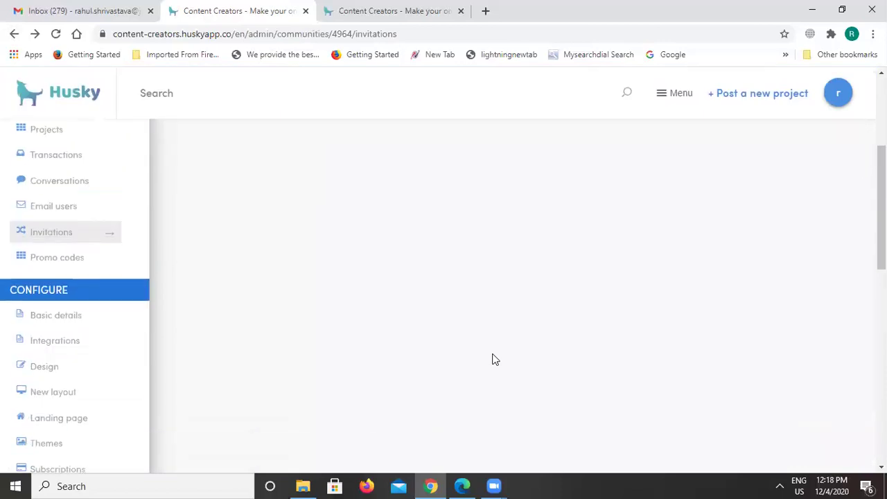
# Step: Open Promo codes, which must first be enabled in settings, then go to Settings
pyautogui.click(57, 260)
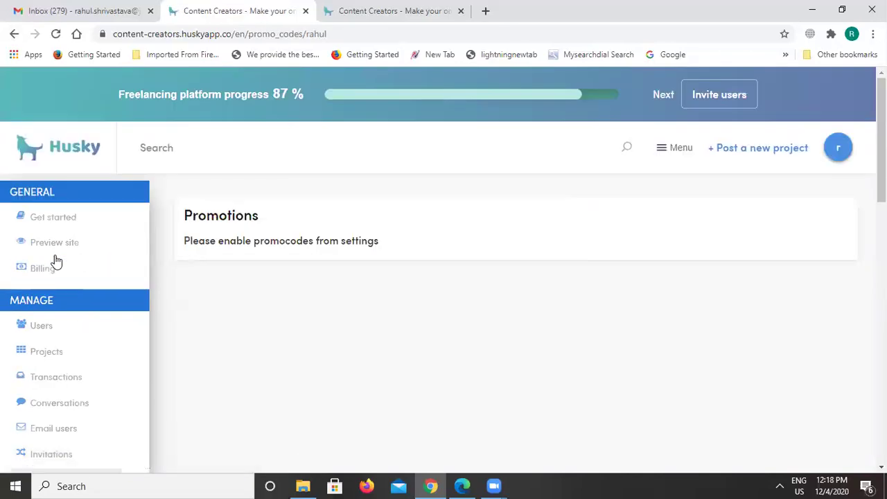
pyautogui.scroll(-10, 56, 261)
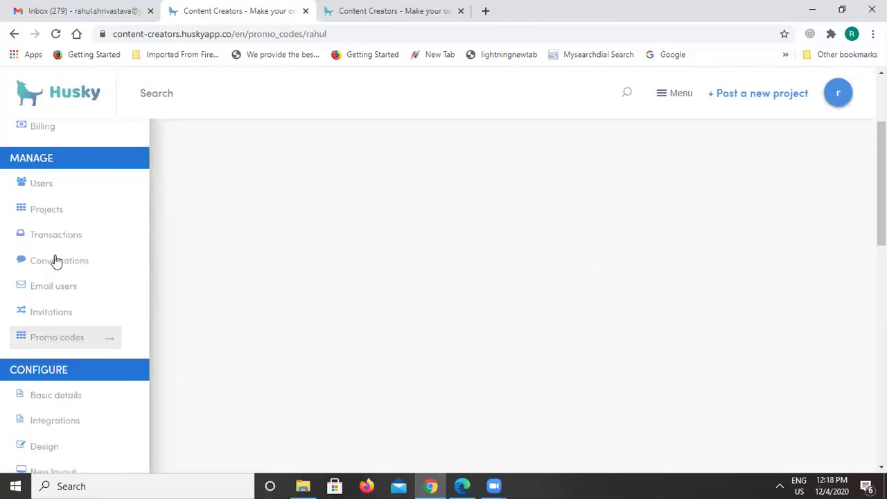
pyautogui.scroll(-1, 56, 260)
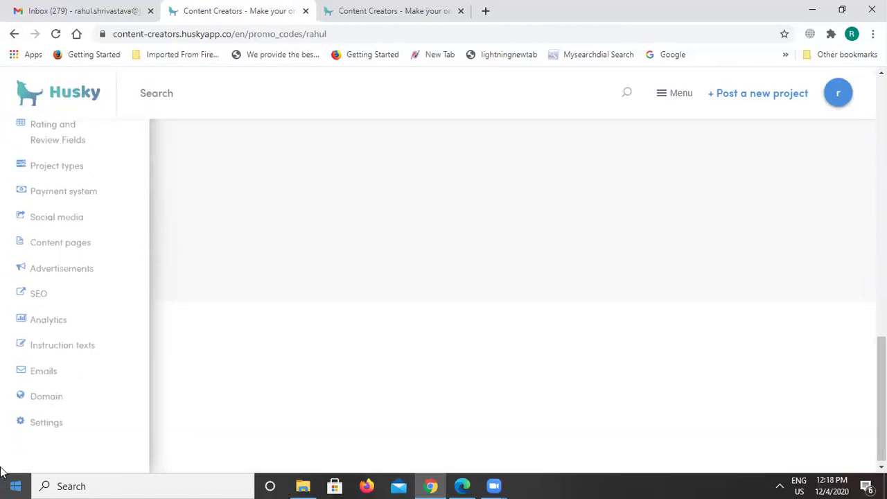
pyautogui.click(43, 424)
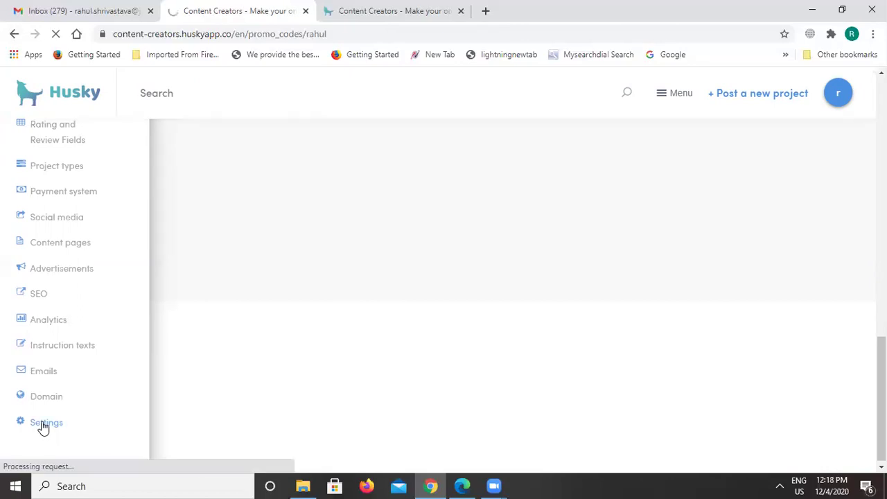
# Step: Go to Basic details under CONFIGURE, showing English as default language and Content Creators as platform name
pyautogui.press('XF86MonBrightnessDown')
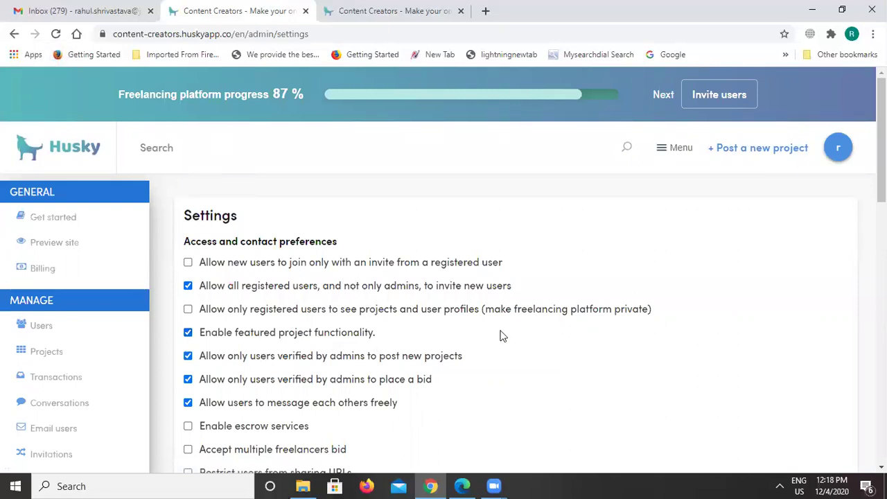
pyautogui.scroll(-10, 502, 336)
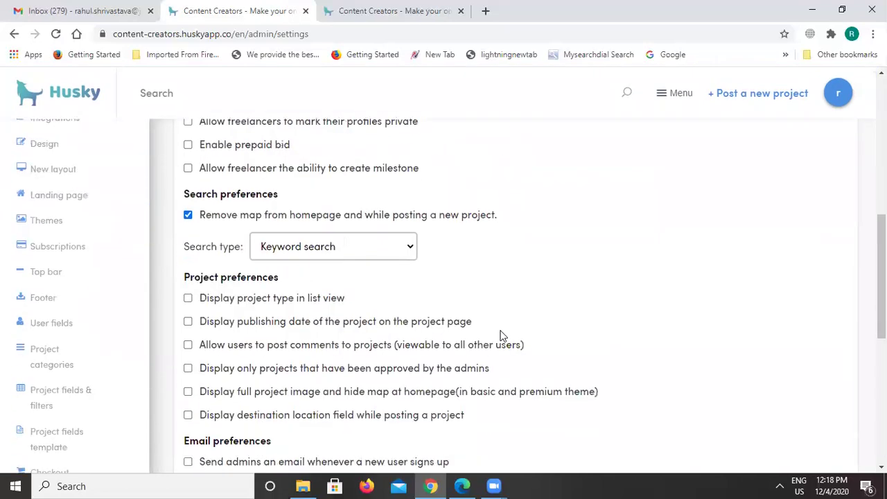
pyautogui.scroll(3, 503, 336)
pyautogui.scroll(-8, 503, 336)
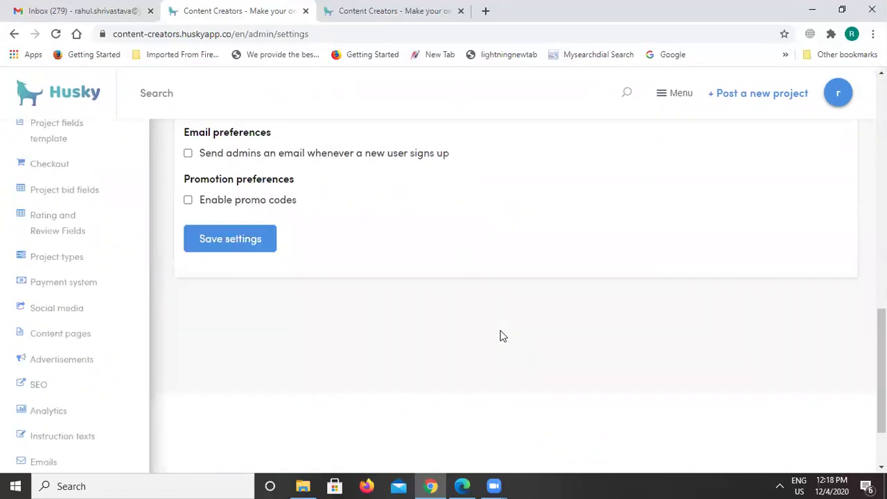
pyautogui.scroll(2, 502, 336)
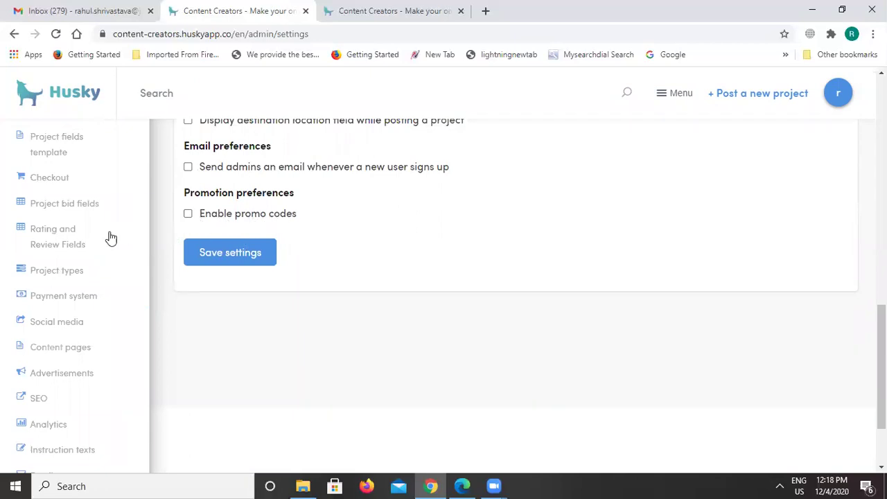
pyautogui.scroll(4, 100, 220)
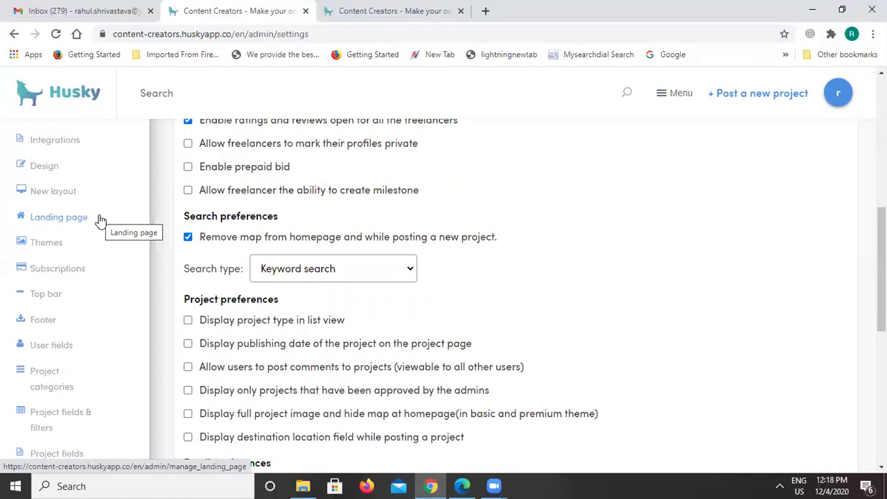
pyautogui.scroll(1, 100, 220)
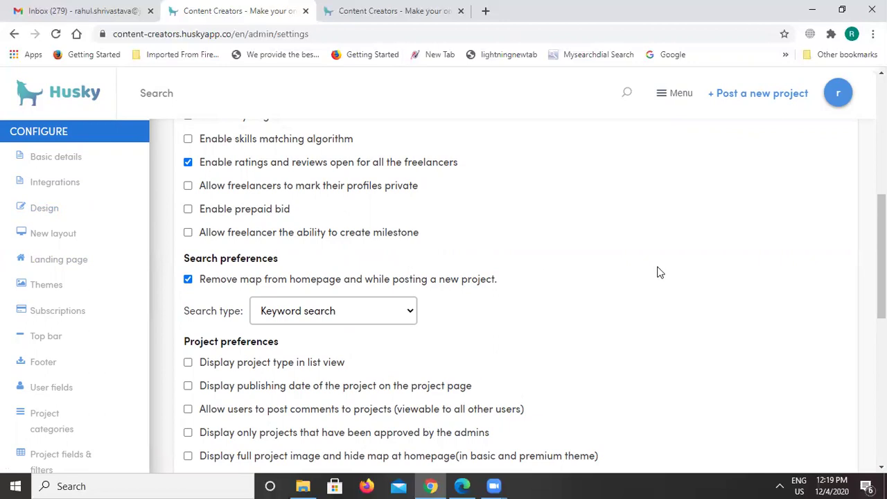
pyautogui.scroll(2, 659, 273)
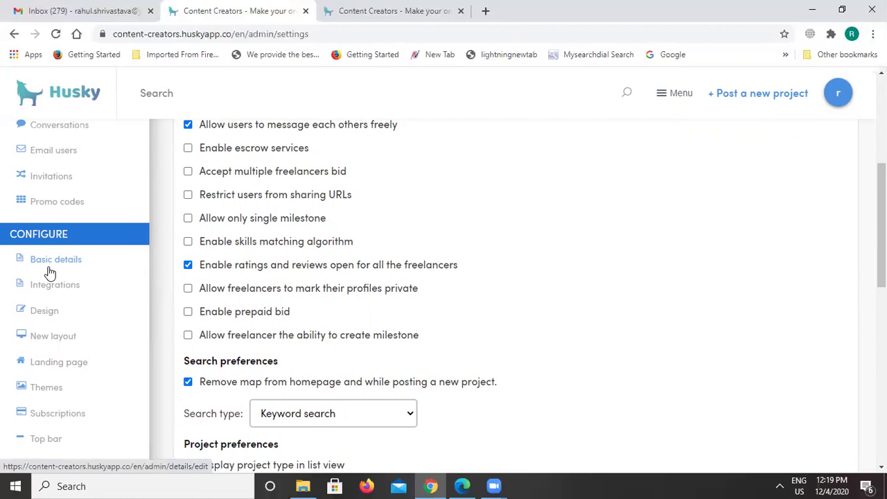
pyautogui.scroll(-1, 50, 272)
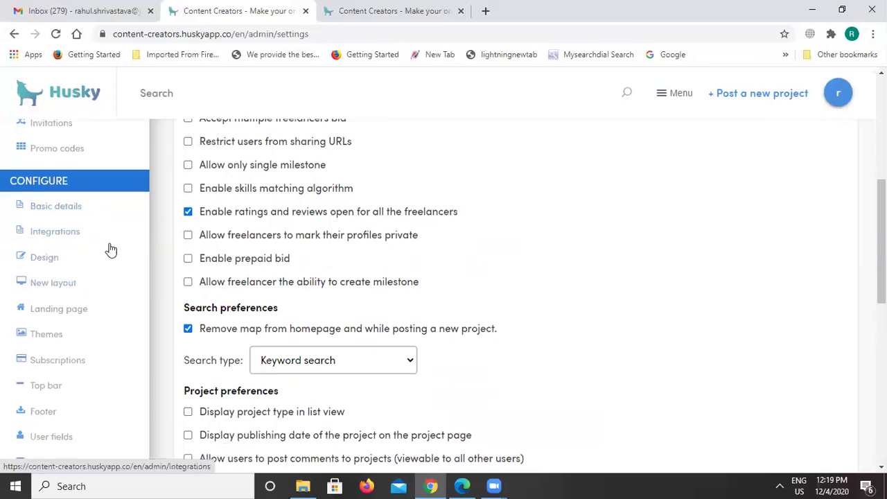
pyautogui.click(61, 208)
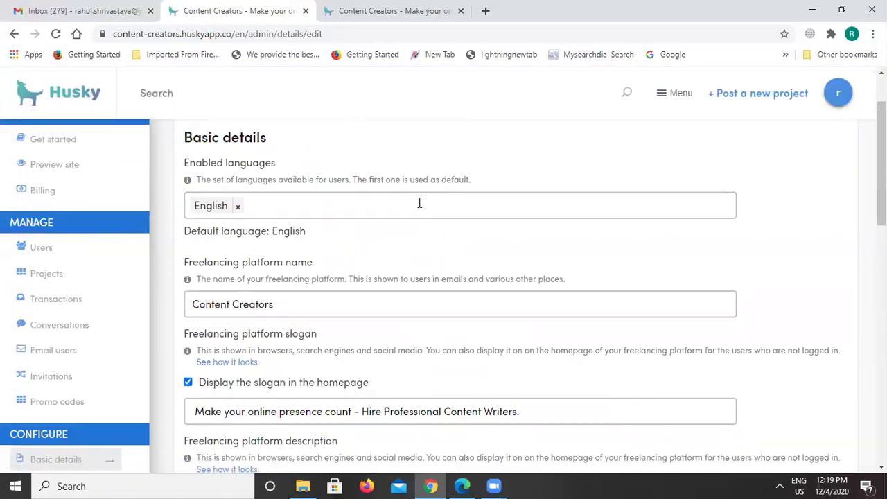
pyautogui.click(419, 202)
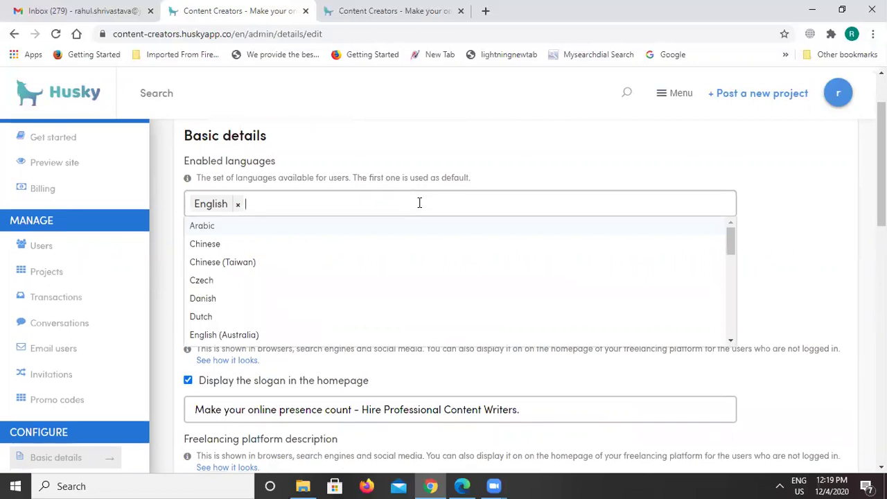
pyautogui.scroll(-3, 419, 204)
pyautogui.scroll(-3, 419, 207)
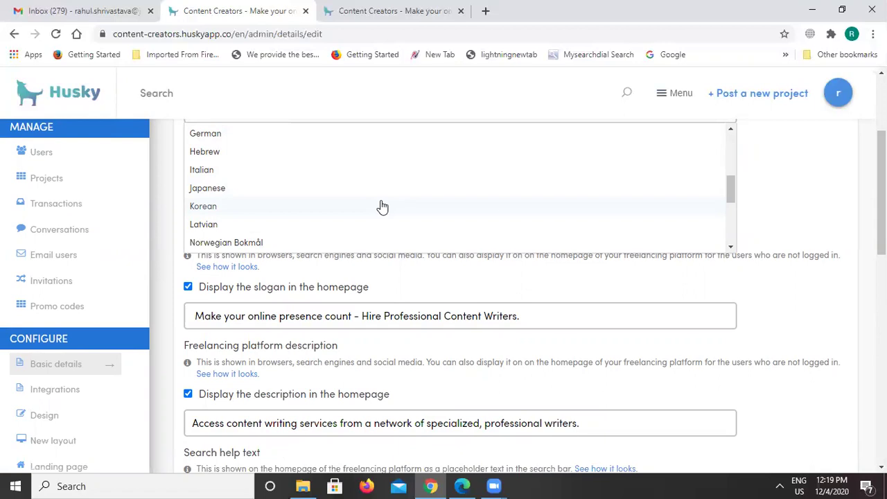
pyautogui.click(774, 178)
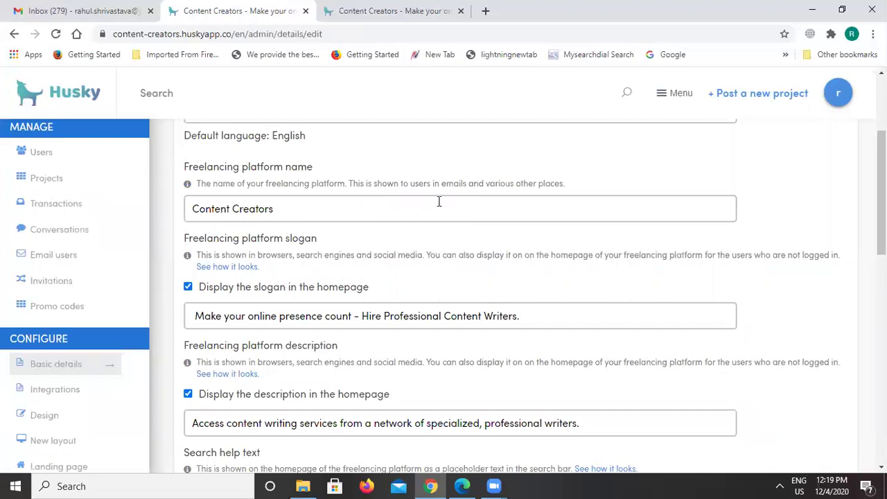
pyautogui.scroll(-1, 439, 201)
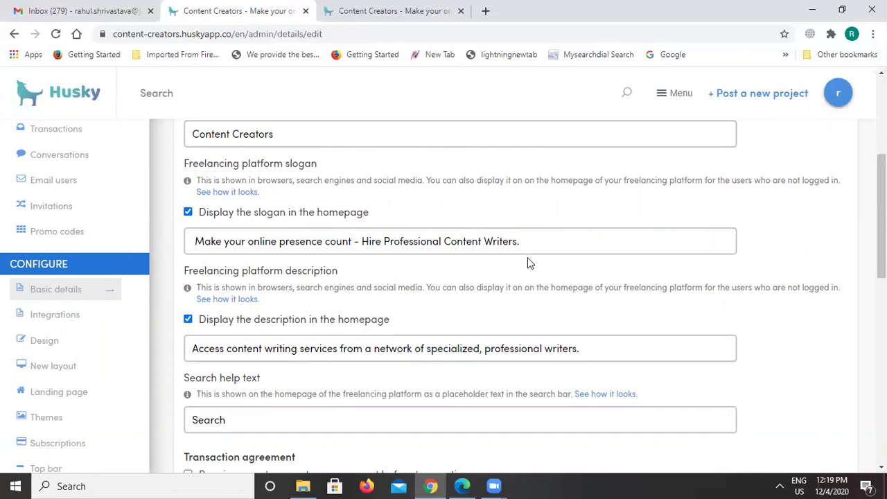
pyautogui.scroll(-1, 339, 348)
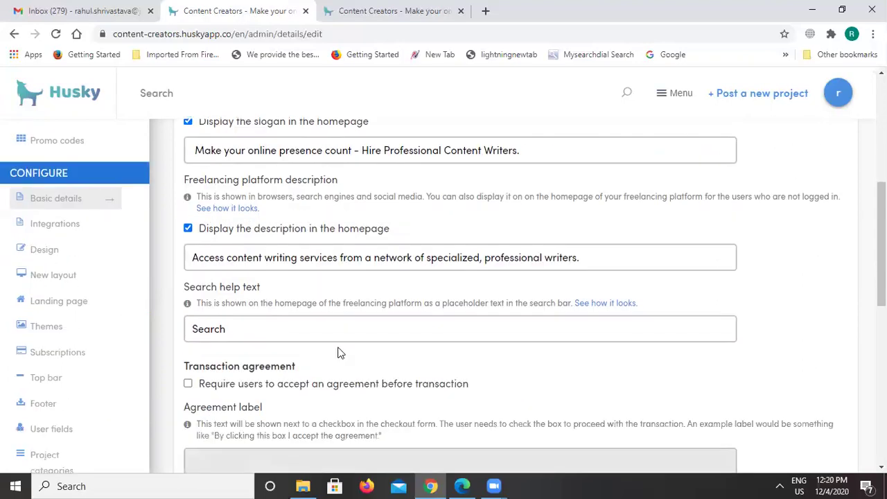
pyautogui.click(258, 333)
pyautogui.scroll(-4, 329, 321)
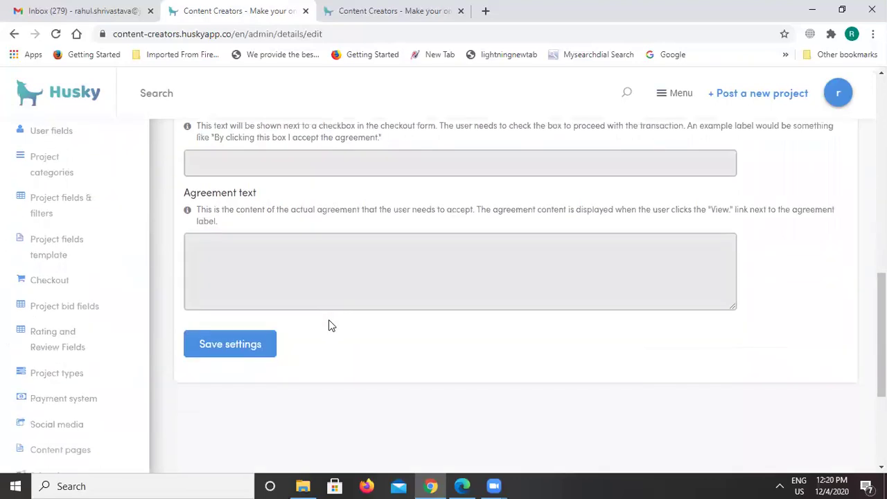
pyautogui.scroll(12, 329, 320)
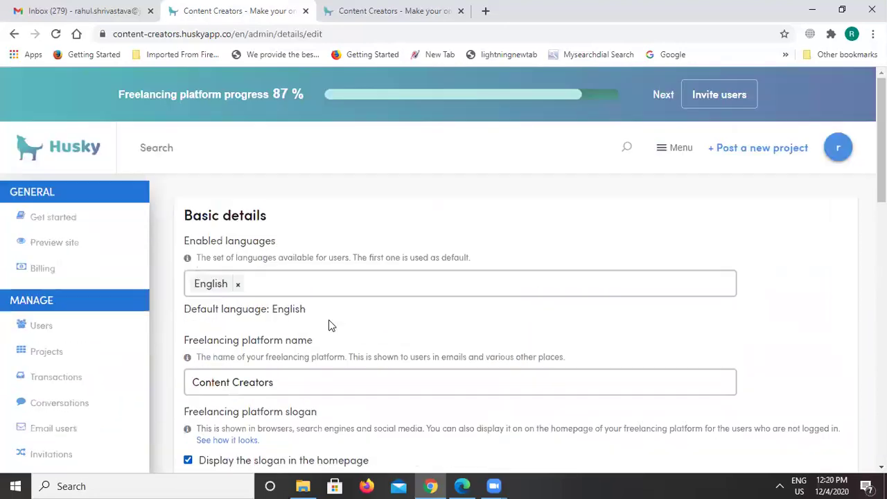
pyautogui.scroll(-2, 216, 365)
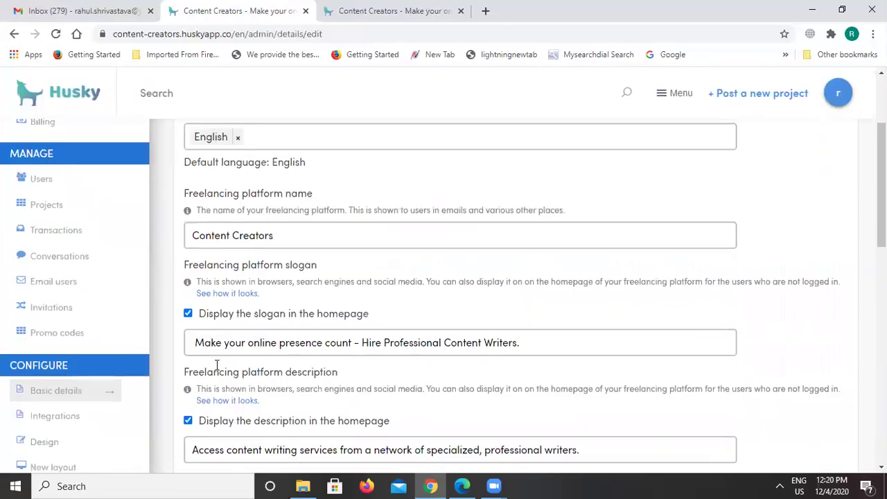
pyautogui.scroll(-2, 216, 365)
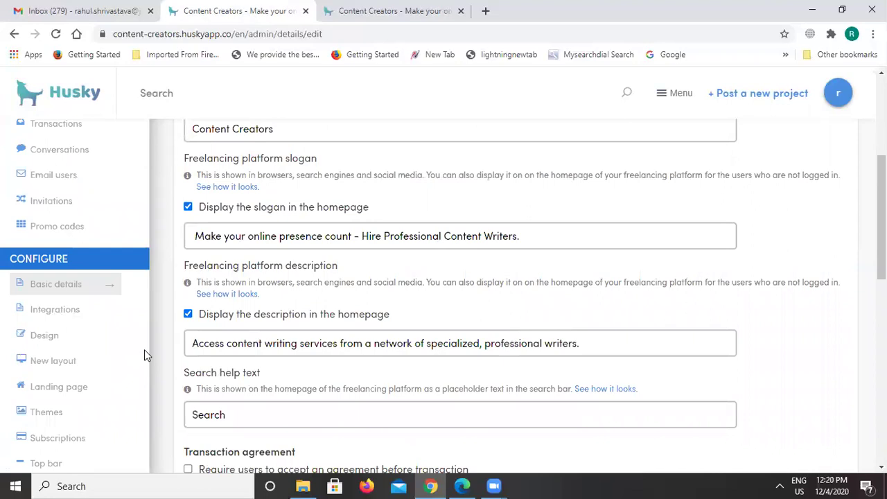
pyautogui.click(73, 289)
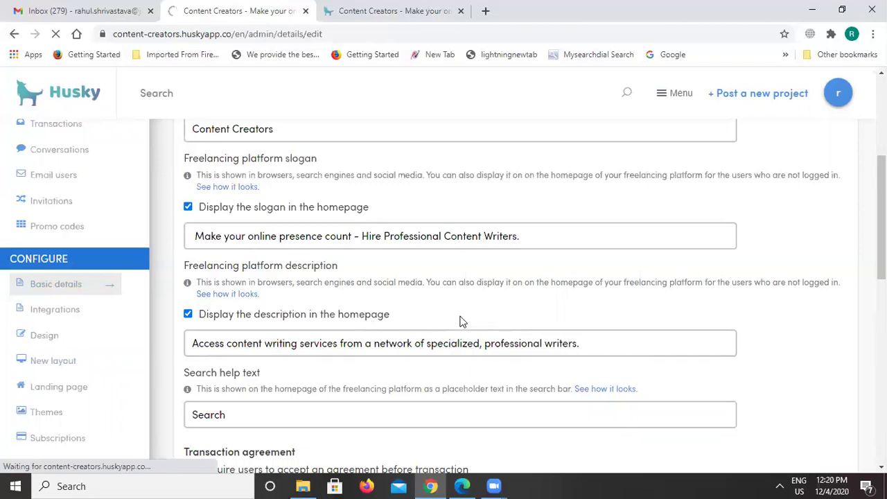
pyautogui.scroll(-2, 460, 321)
# Step: Open the Integrations settings and scroll down to the Tookan delivery management integration
pyautogui.click(52, 199)
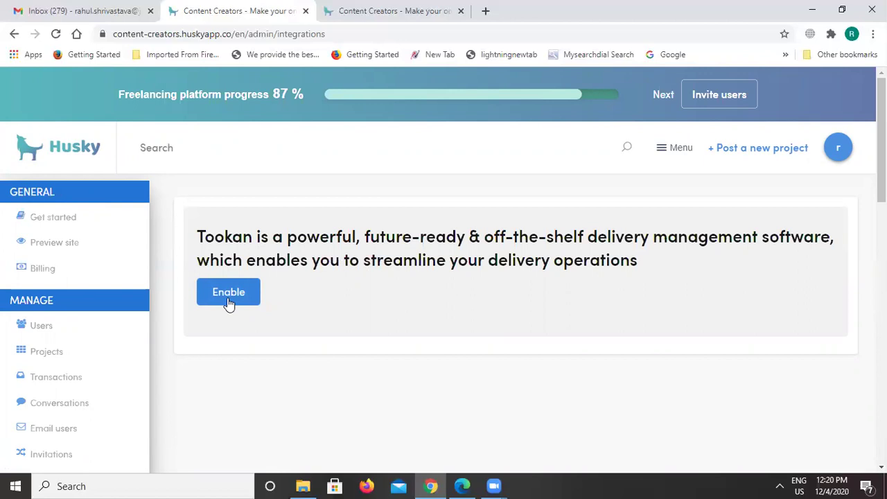
pyautogui.scroll(-5, 229, 304)
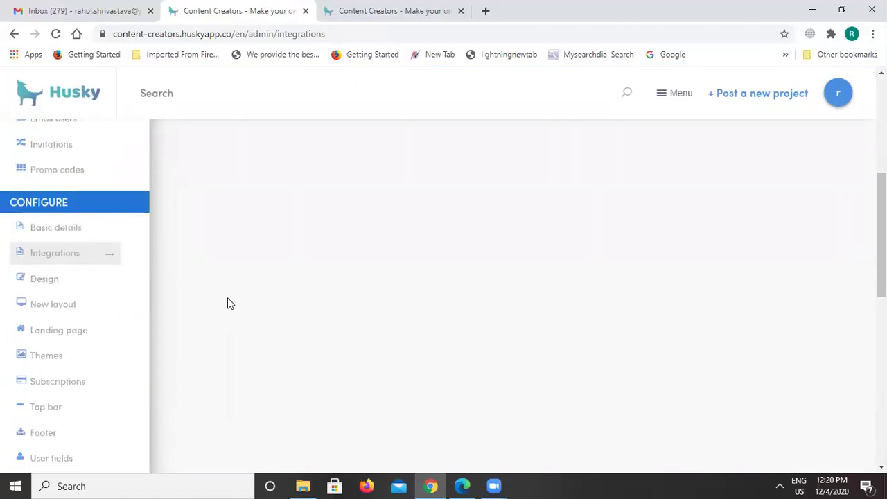
# Step: Open Design settings and review cover photo 1-landing.png, favicon upload and platform colour fields down to Save settings
pyautogui.click(35, 280)
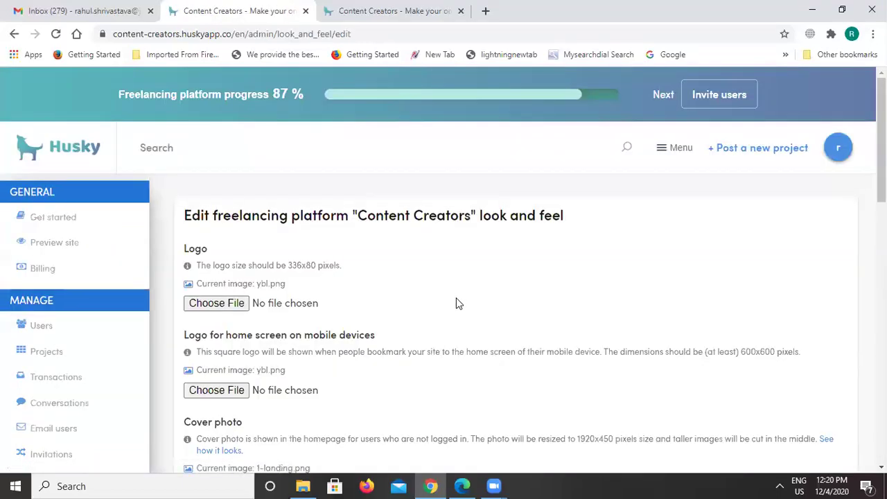
pyautogui.scroll(-1, 456, 303)
pyautogui.scroll(-1, 456, 298)
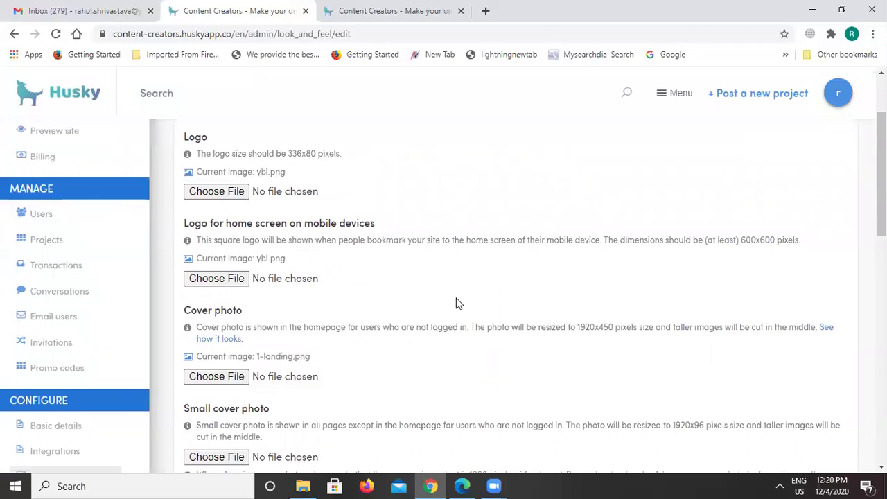
pyautogui.scroll(-1, 456, 303)
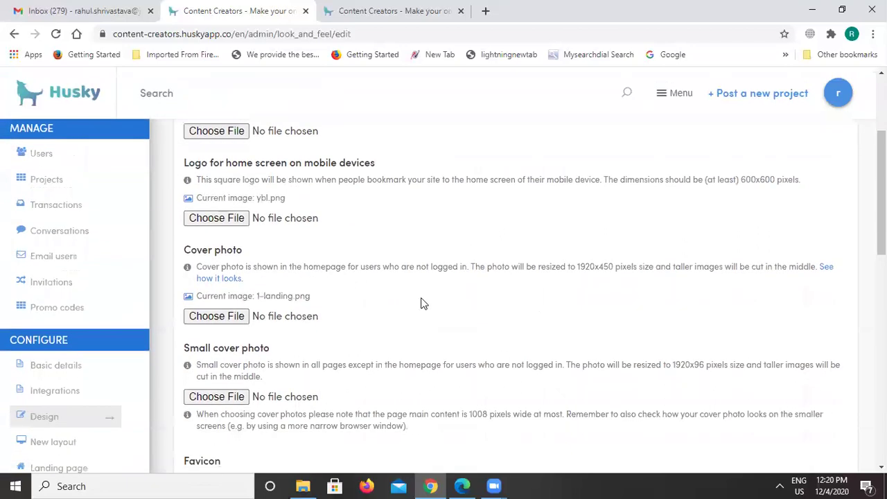
pyautogui.scroll(-2, 351, 309)
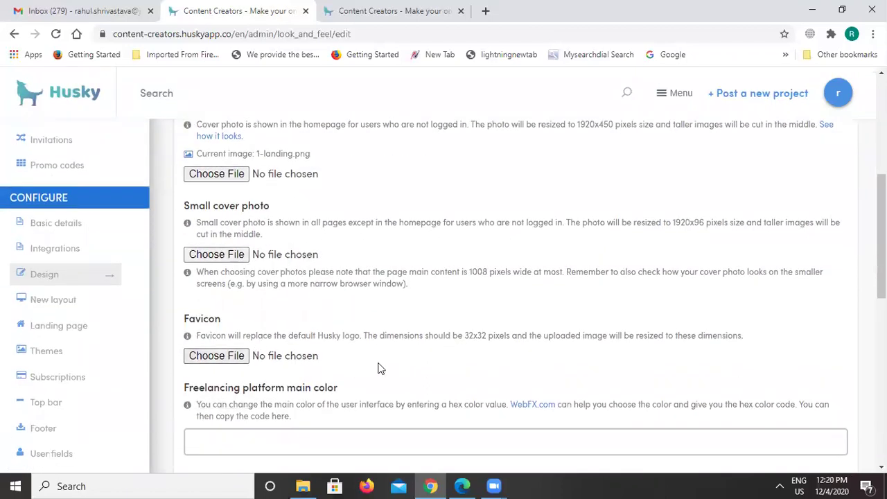
pyautogui.scroll(-1, 379, 363)
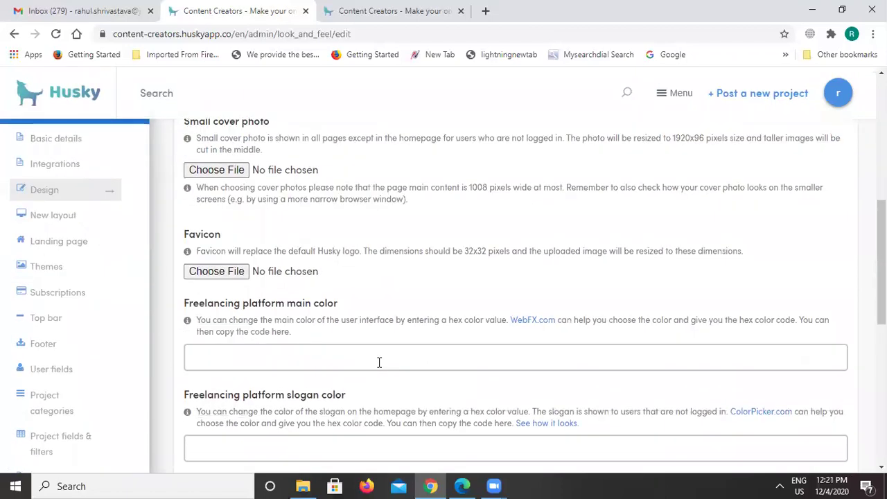
pyautogui.scroll(-1, 379, 362)
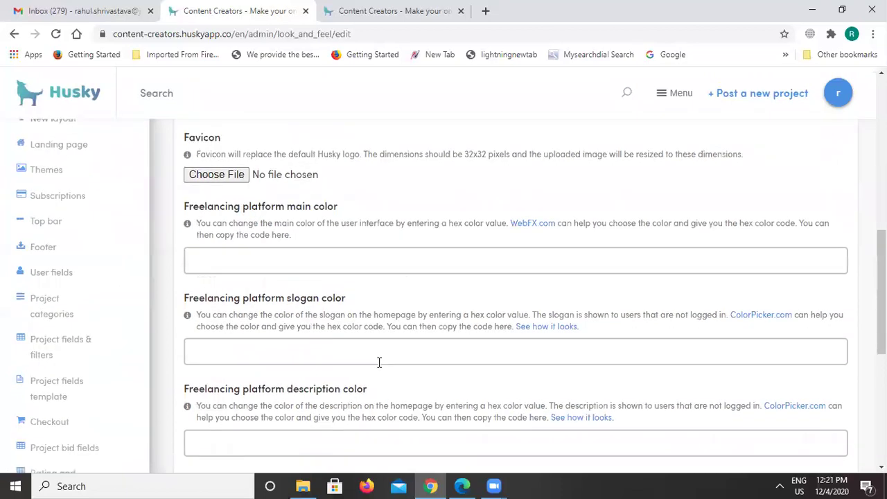
pyautogui.scroll(-1, 378, 362)
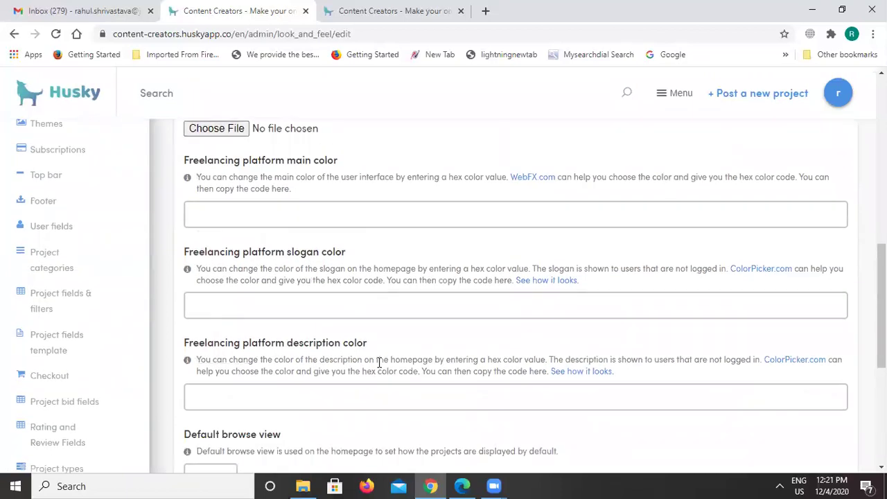
pyautogui.scroll(-2, 379, 362)
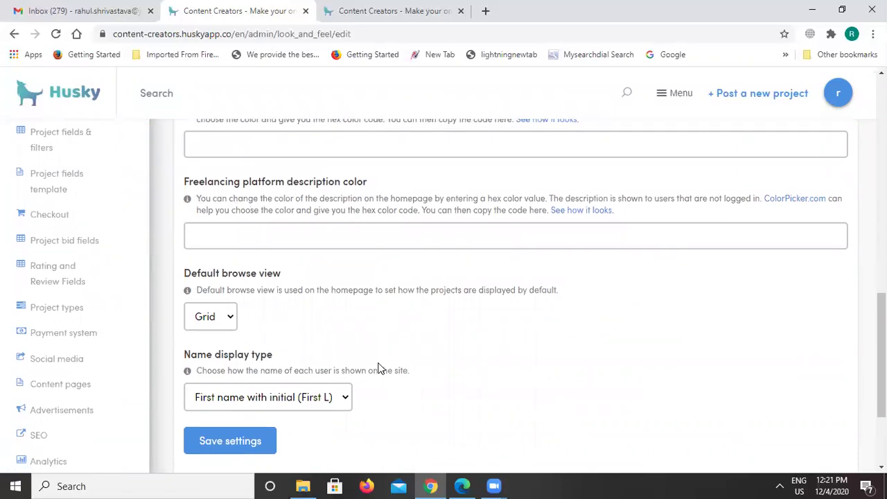
pyautogui.scroll(5, 379, 367)
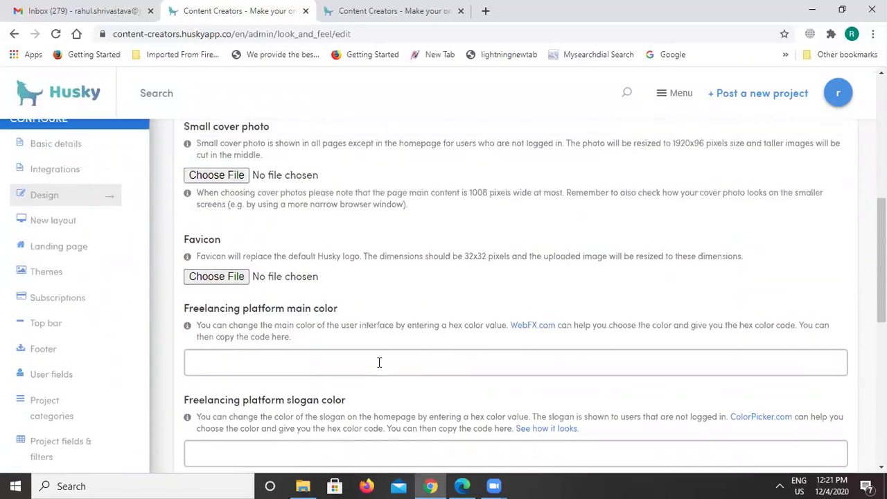